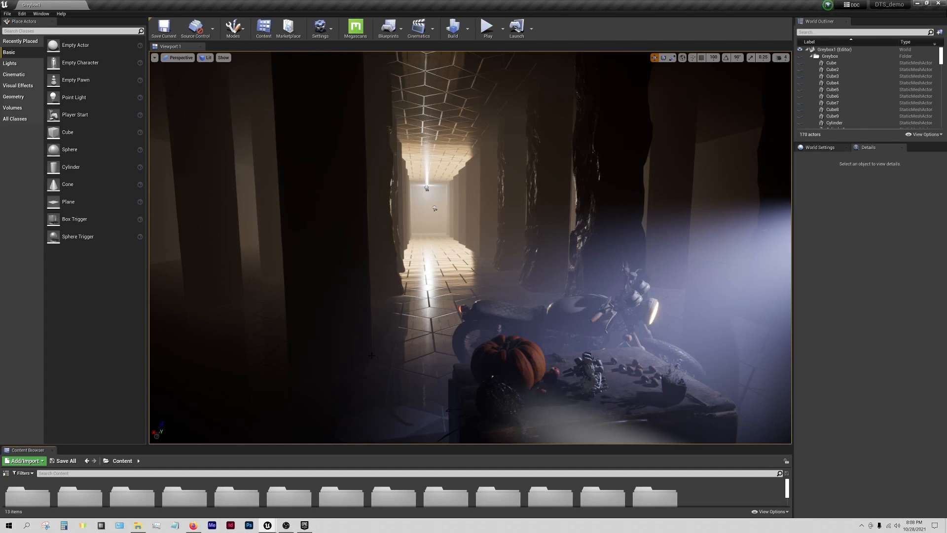
Examine the dark pillared hall around the motorbike, the pumpkin table and the lit corridor from several viewpoints.
{"action": "right_click_drag", "start_coordinate": [372, 355], "coordinate": [400, 389]}
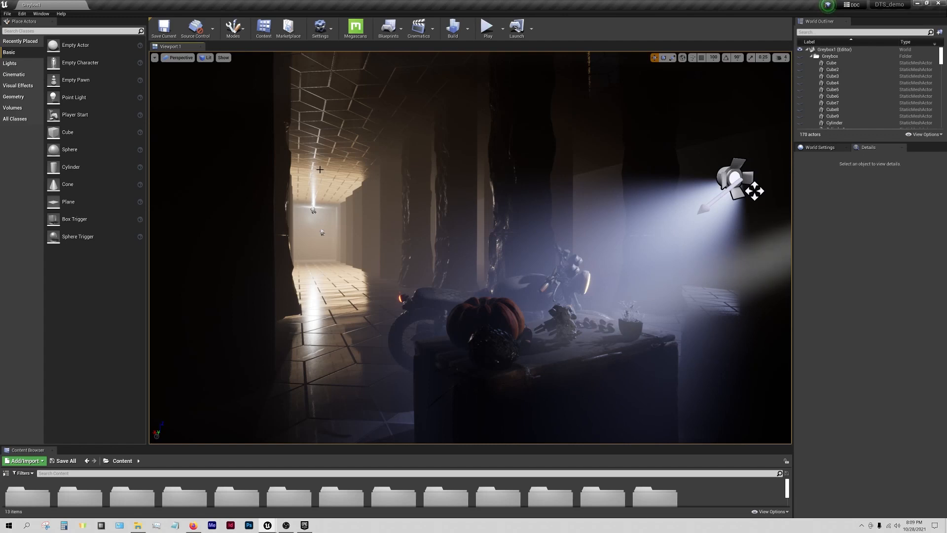
{"action": "key", "text": "w"}
{"action": "right_click_drag", "start_coordinate": [439, 279], "coordinate": [441, 284]}
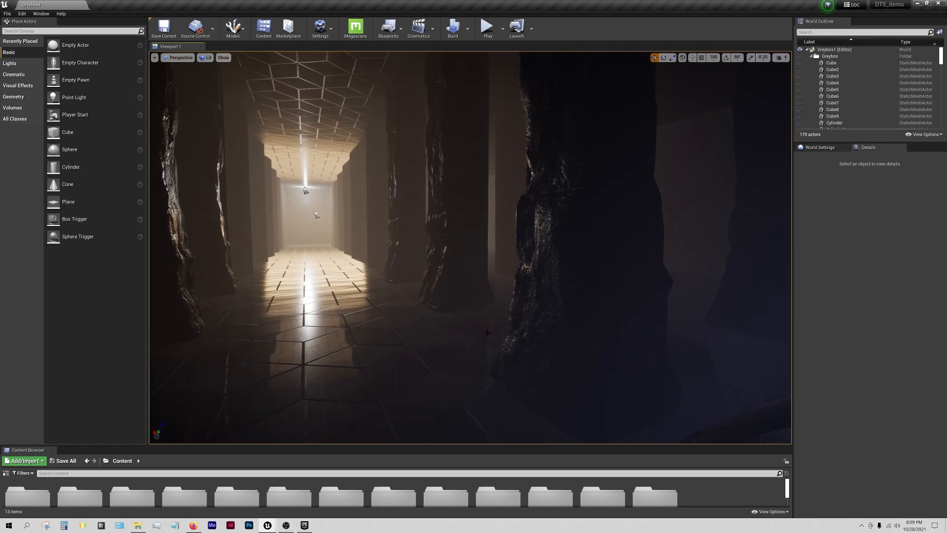
{"action": "right_click_drag", "start_coordinate": [257, 219], "coordinate": [336, 222]}
{"action": "key", "text": "e"}
{"action": "key", "text": "q"}
{"action": "key", "text": "e"}
{"action": "key", "text": "q"}
{"action": "key", "text": "e"}
{"action": "key", "text": "e"}
{"action": "key", "text": "q"}
{"action": "key", "text": "e"}
{"action": "right_click_drag", "start_coordinate": [334, 356], "coordinate": [334, 356]}
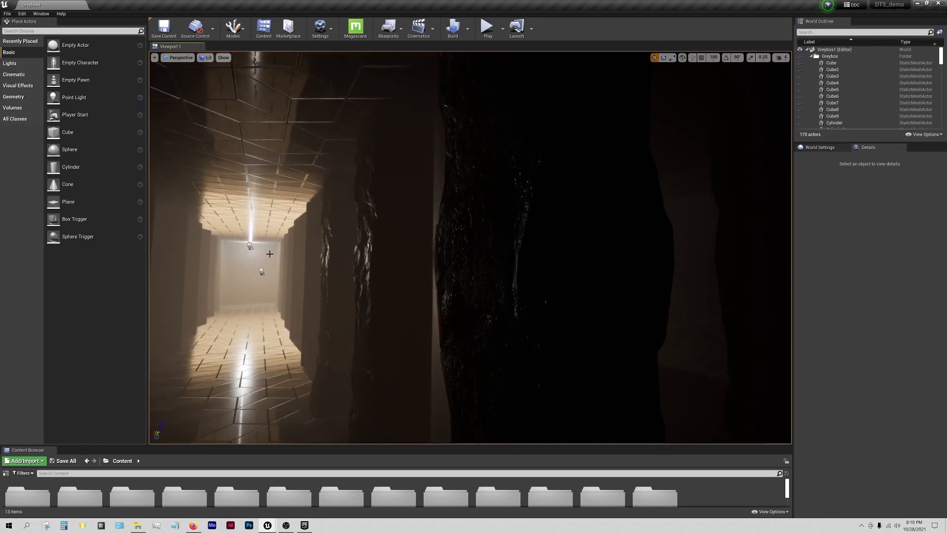
Duplicate the three rock pillars beside the corridor farther down toward the light and adjust a copy against its concrete pillar.
{"action": "left_click", "coordinate": [390, 377]}
{"action": "left_click", "coordinate": [332, 369], "text": "ctrl"}
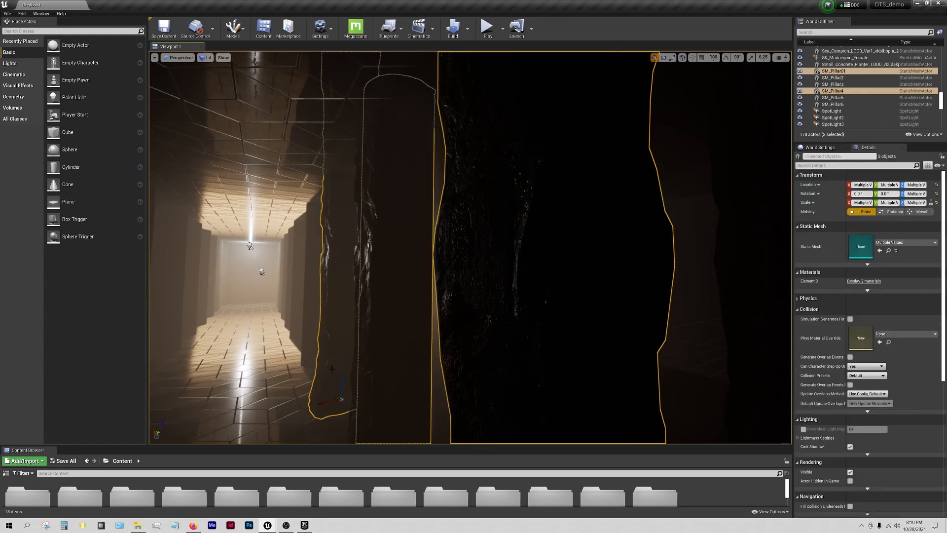
{"action": "left_click_drag", "start_coordinate": [339, 395], "coordinate": [277, 321], "text": "alt"}
{"action": "left_click", "coordinate": [292, 306]}
{"action": "key", "text": "e"}
{"action": "key", "text": "w"}
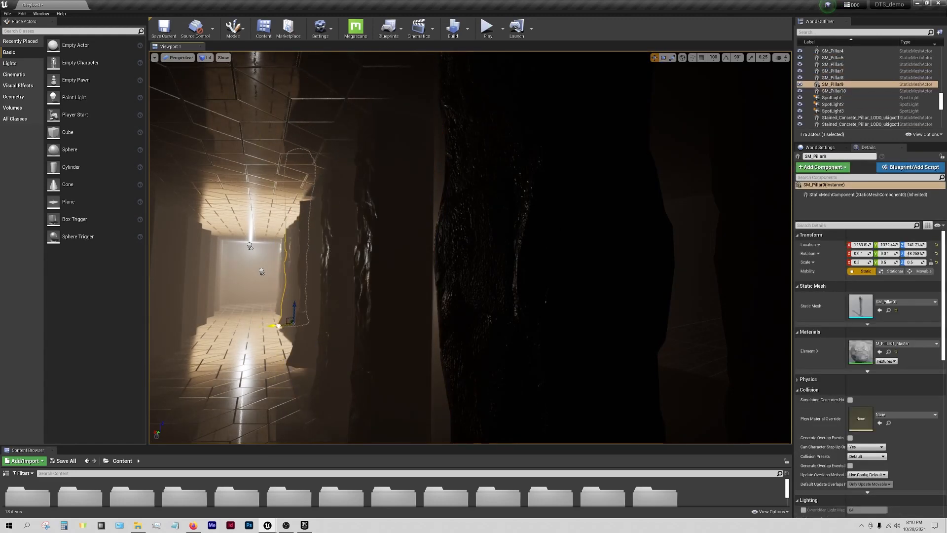
{"action": "left_click", "coordinate": [305, 323]}
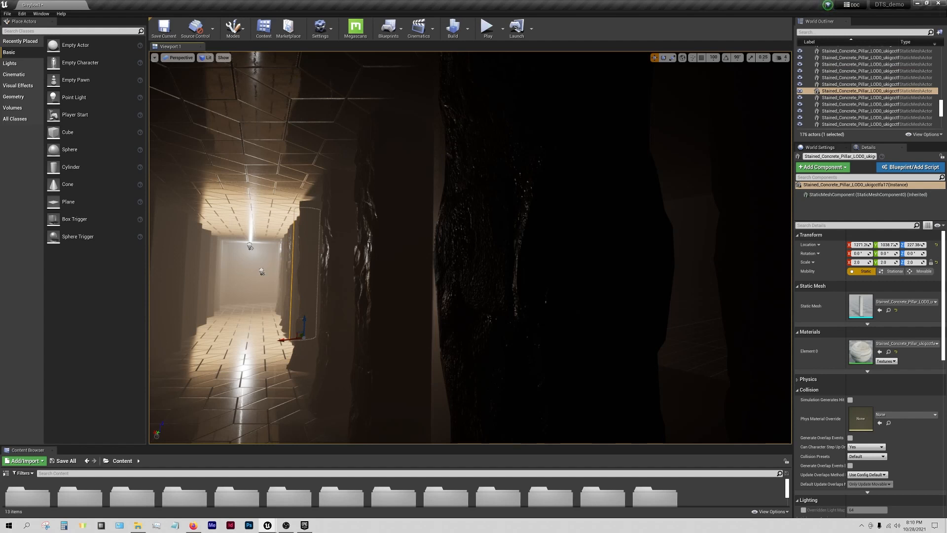
Reveal the advanced light settings of the RectLight at the corridor's end and adjust its shadow bias.
{"action": "left_click", "coordinate": [262, 272]}
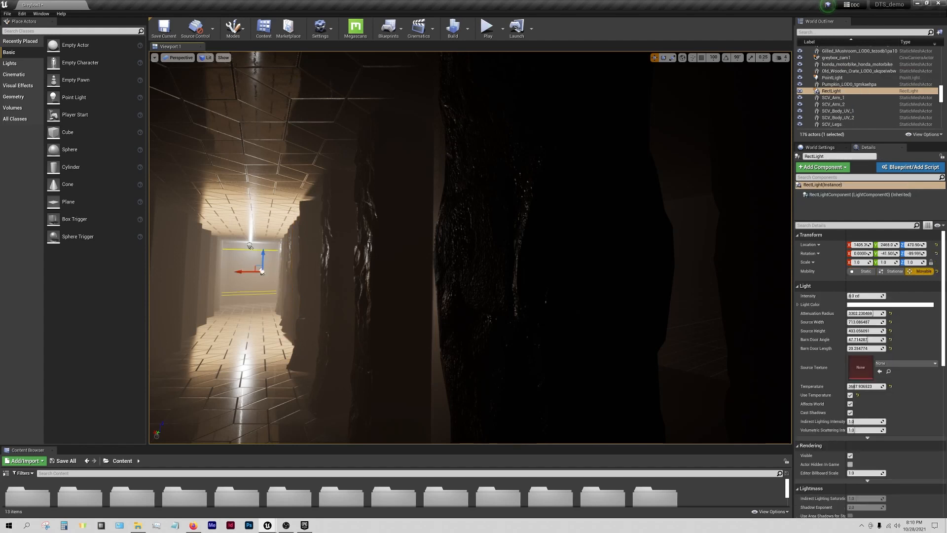
{"action": "left_click", "coordinate": [868, 437]}
{"action": "scroll", "coordinate": [852, 388], "scroll_direction": "down", "scroll_amount": 2}
{"action": "scroll", "coordinate": [852, 388], "scroll_direction": "down", "scroll_amount": 1}
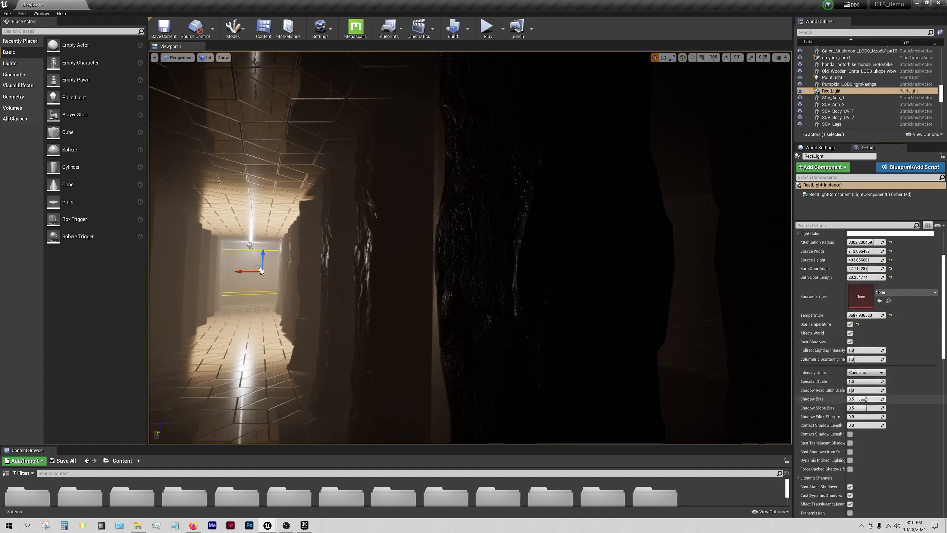
{"action": "left_click_drag", "start_coordinate": [881, 399], "coordinate": [857, 399]}
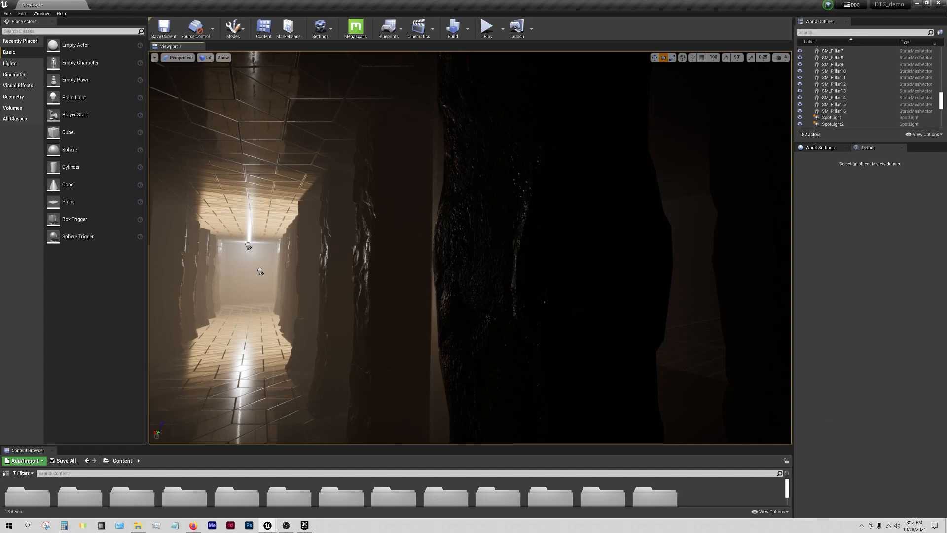
Create a CineCameraActor at the current view and check it in the list of placed cameras.
{"action": "left_click", "coordinate": [154, 57]}
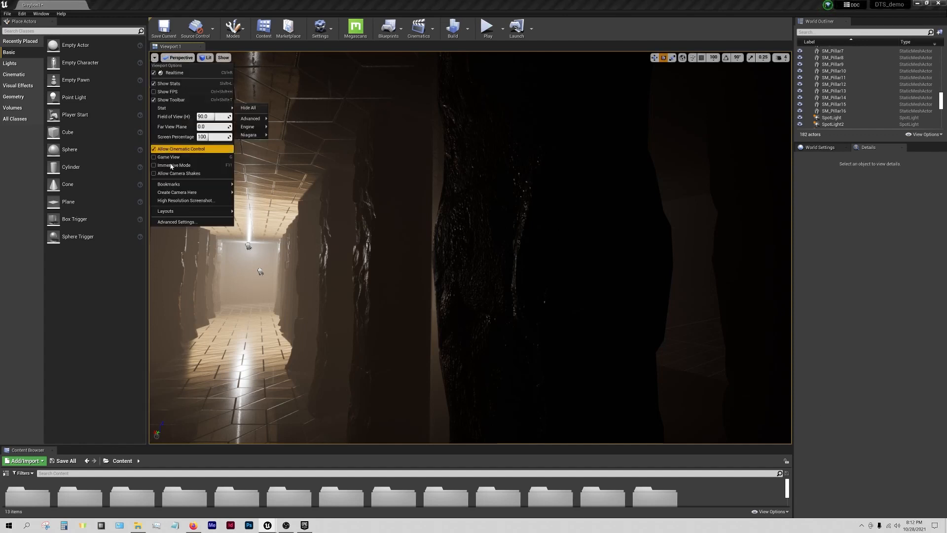
{"action": "mouse_move", "coordinate": [172, 194]}
{"action": "left_click", "coordinate": [256, 199]}
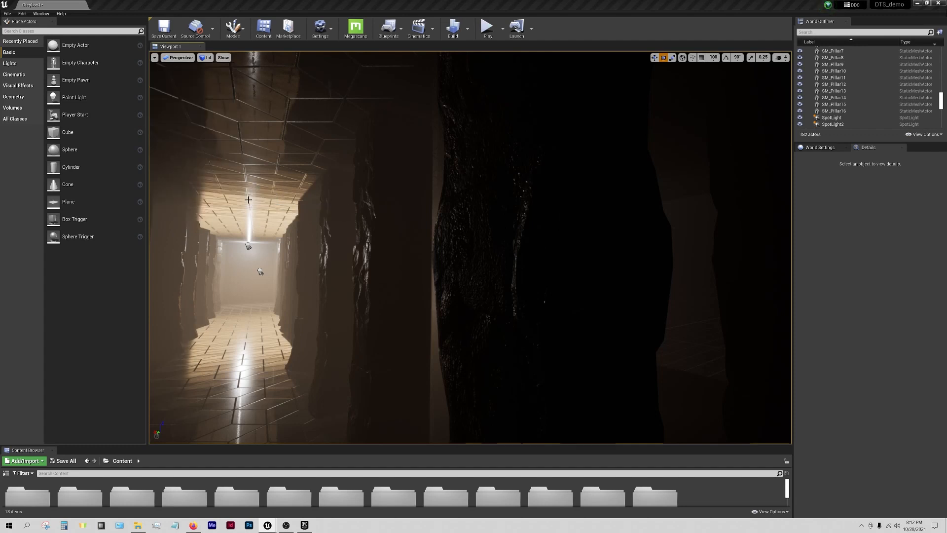
{"action": "left_click", "coordinate": [181, 58]}
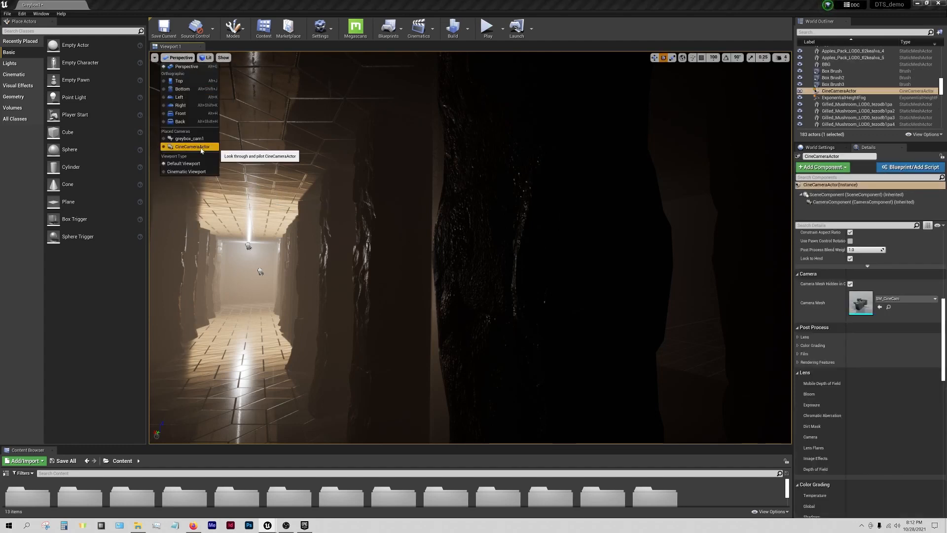
Rename the new CineCameraActor as Cam_rise.
{"action": "right_click", "coordinate": [849, 92]}
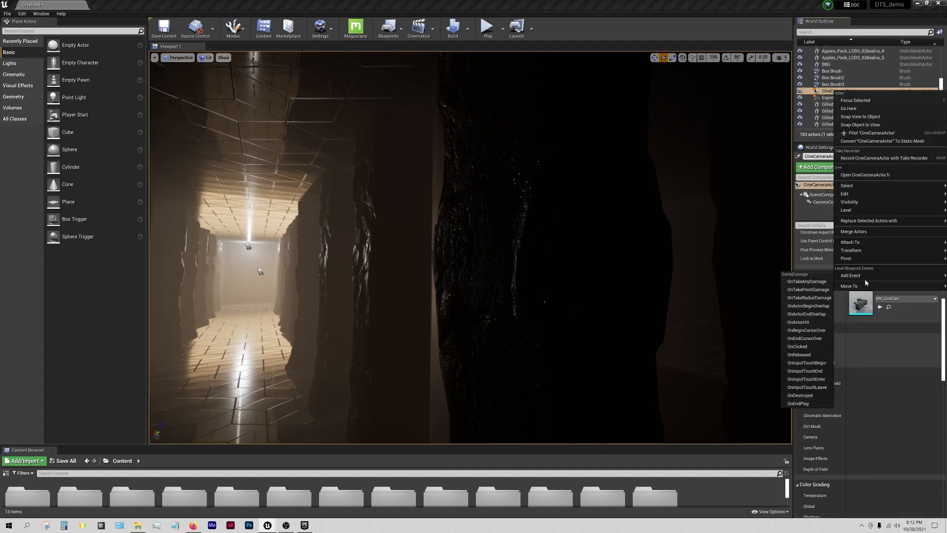
{"action": "mouse_move", "coordinate": [852, 253]}
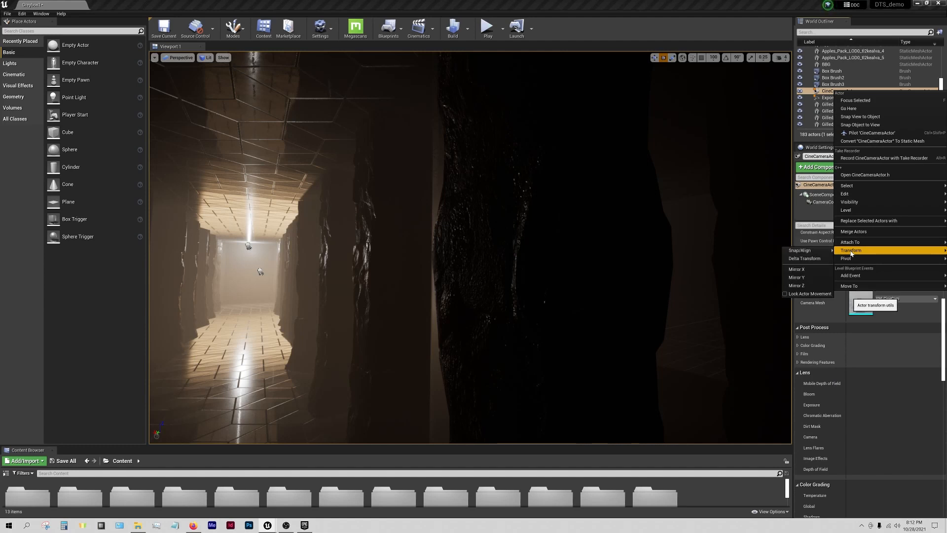
{"action": "mouse_move", "coordinate": [838, 200]}
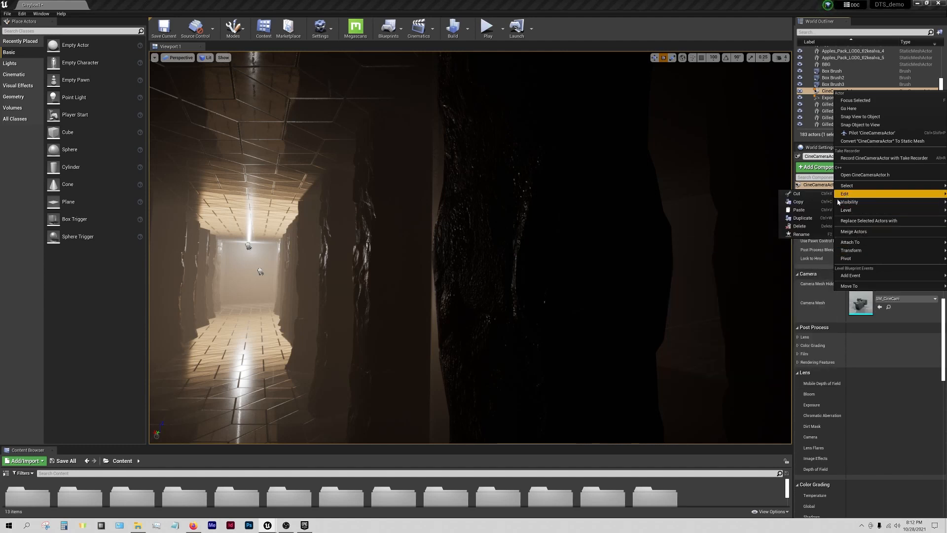
{"action": "left_click", "coordinate": [802, 234]}
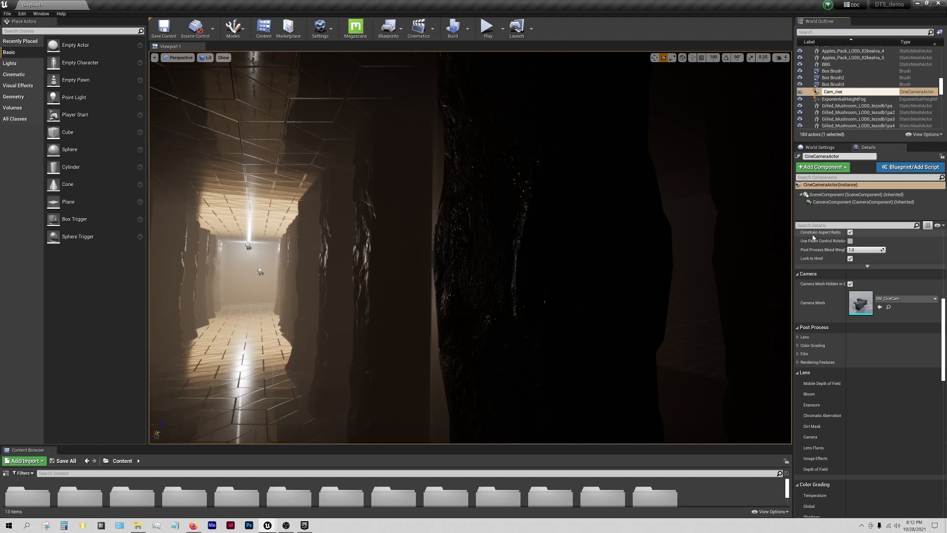
{"action": "key", "text": "Return"}
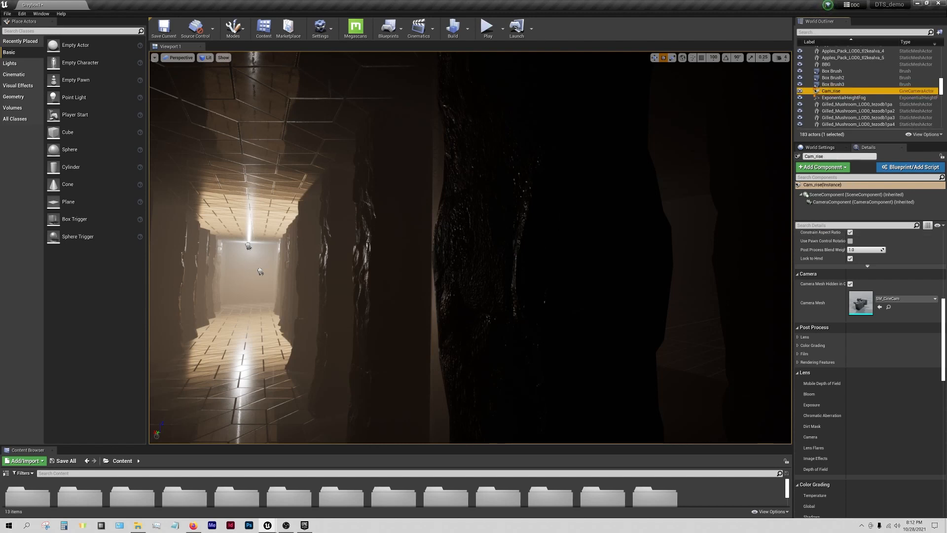
Focus the view on Cam_rise and inspect its placement in the hall near the motorbike and spotlights.
{"action": "key", "text": "f"}
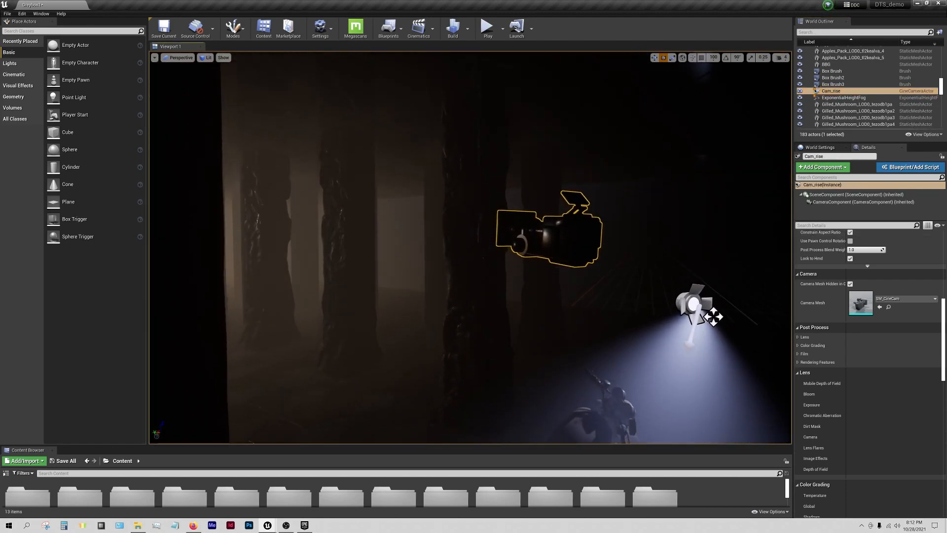
{"action": "right_click_drag", "start_coordinate": [471, 246], "coordinate": [533, 285]}
{"action": "key", "text": "w"}
{"action": "key", "text": "s"}
{"action": "key", "text": "w"}
Select greybox_cam1, look through it at the table composition, and stop piloting it.
{"action": "left_click", "coordinate": [391, 294]}
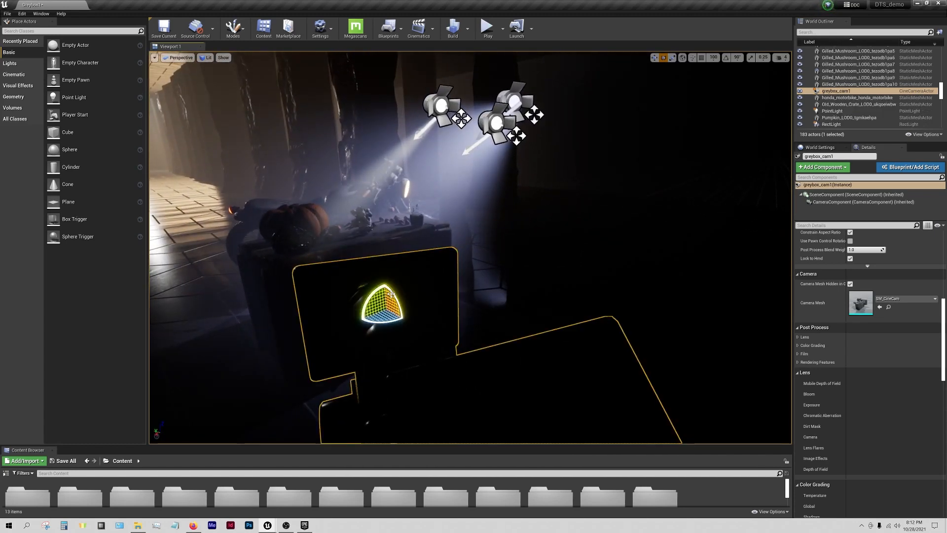
{"action": "key", "text": "f"}
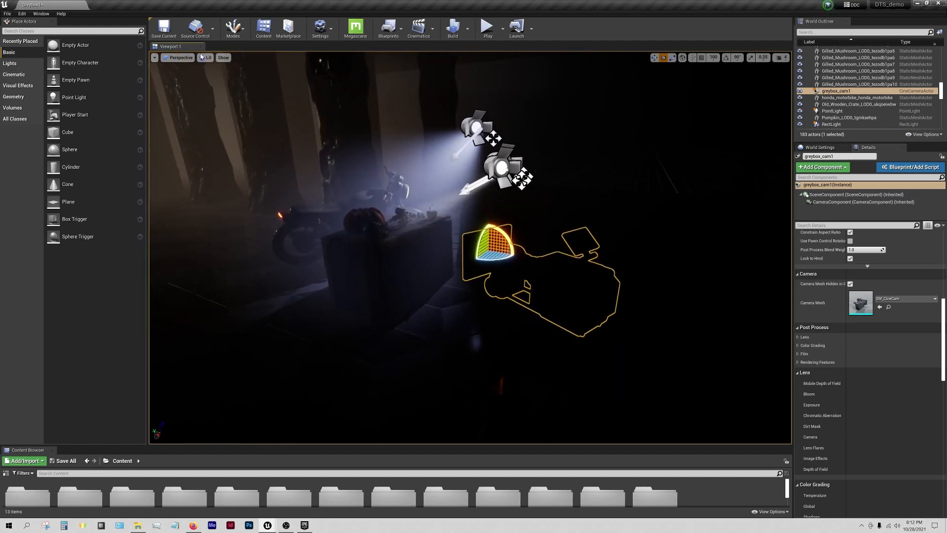
{"action": "left_click", "coordinate": [178, 58]}
{"action": "left_click", "coordinate": [189, 138]}
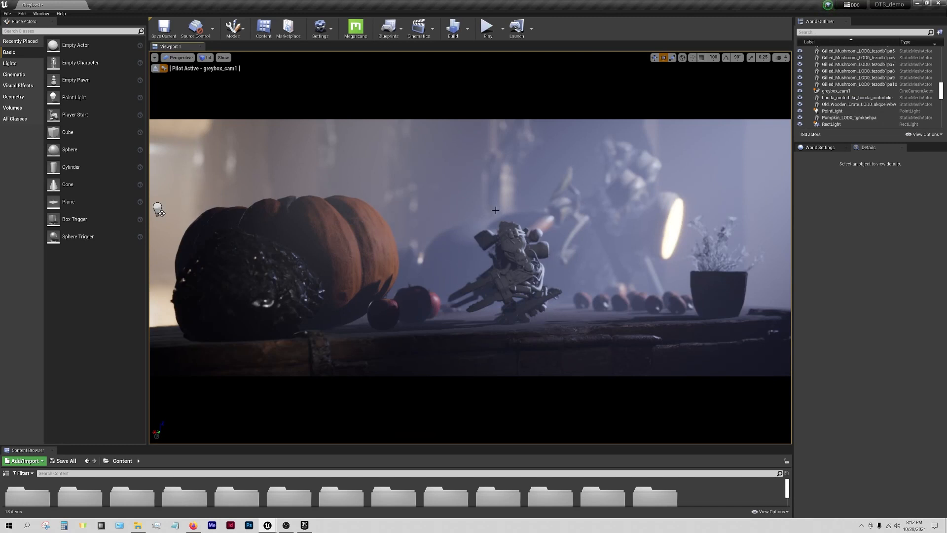
{"action": "left_click", "coordinate": [154, 69]}
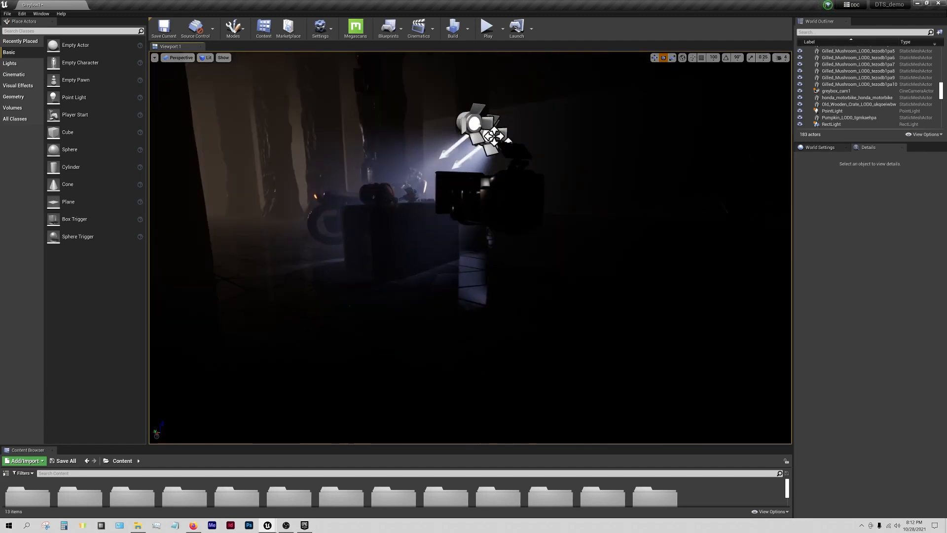
Examine the foggy, brightly lit part of the hall for bare pillars and a possible camera viewpoint.
{"action": "key", "text": "w"}
{"action": "right_click_drag", "start_coordinate": [470, 247], "coordinate": [538, 245]}
{"action": "key", "text": "s"}
{"action": "key", "text": "d"}
{"action": "key", "text": "w"}
{"action": "key", "text": "d"}
{"action": "key", "text": "w"}
{"action": "key", "text": "w"}
{"action": "key", "text": "d"}
{"action": "key", "text": "d"}
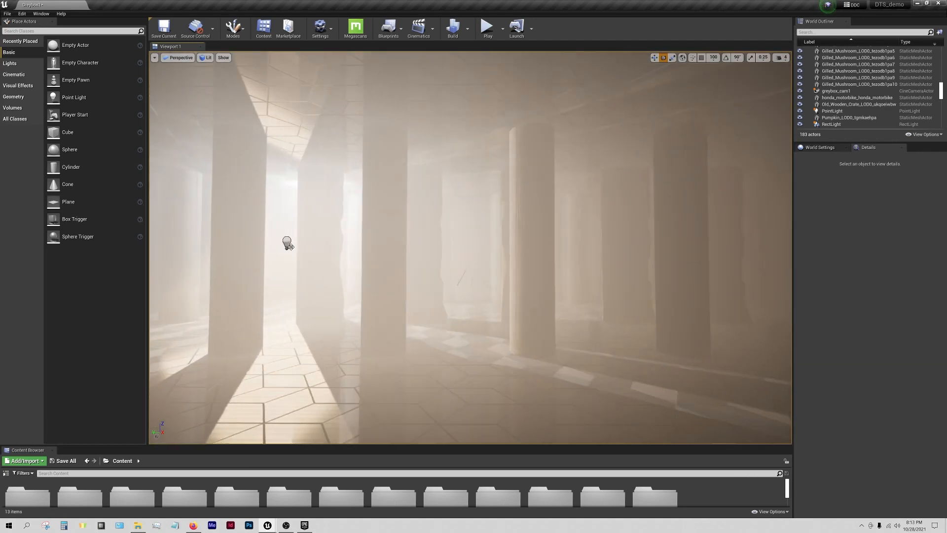
{"action": "key", "text": "w"}
{"action": "right_click_drag", "start_coordinate": [290, 247], "coordinate": [232, 261]}
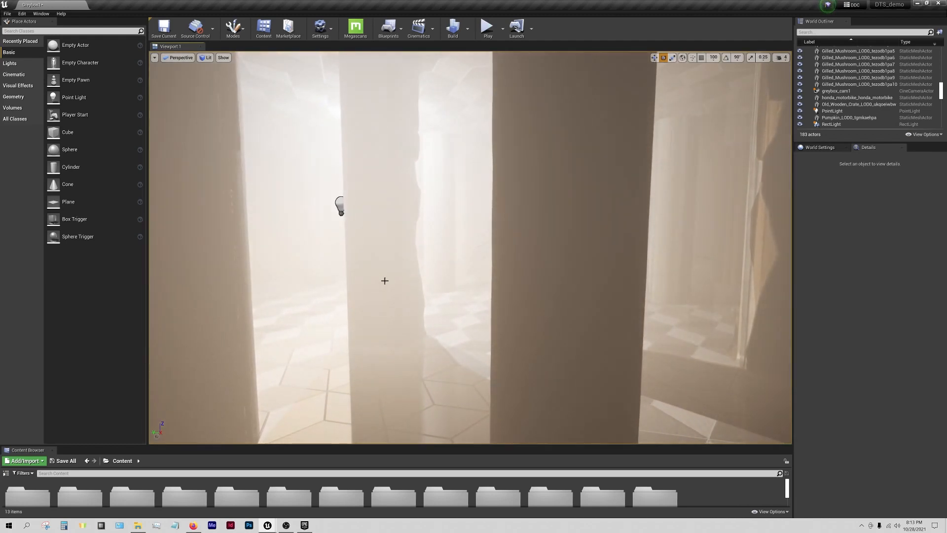
{"action": "key", "text": "s"}
{"action": "right_click_drag", "start_coordinate": [428, 230], "coordinate": [385, 232]}
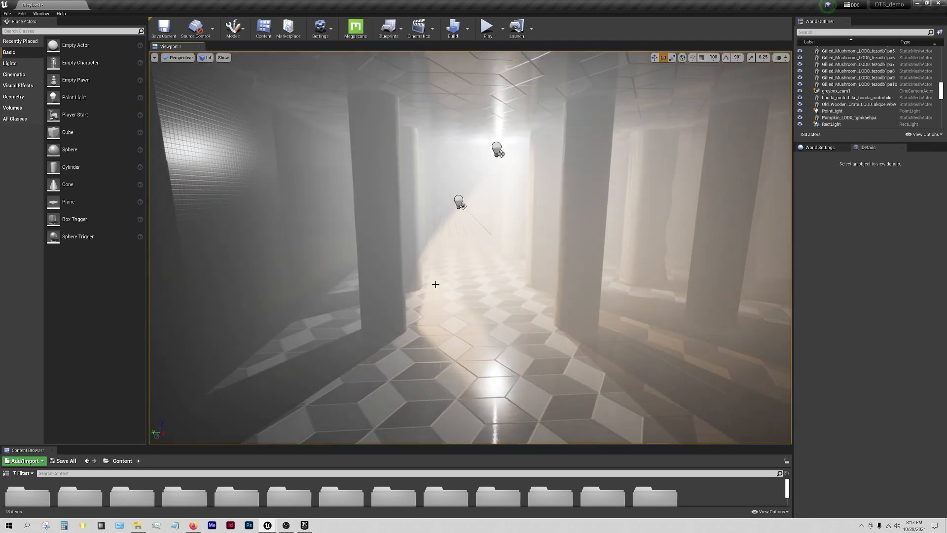
{"action": "right_click_drag", "start_coordinate": [457, 277], "coordinate": [513, 269]}
{"action": "key", "text": "w"}
{"action": "right_click_drag", "start_coordinate": [398, 257], "coordinate": [486, 254]}
{"action": "key", "text": "w"}
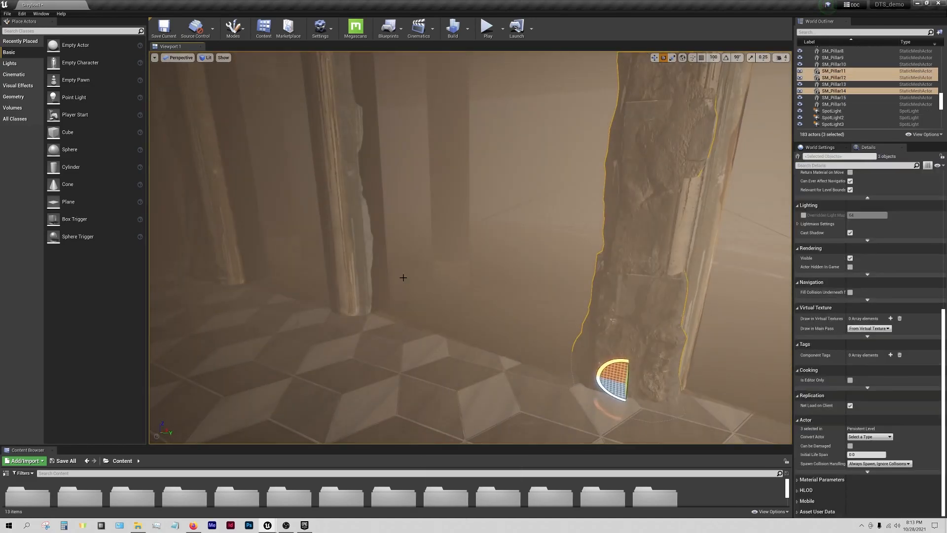
Select the rock pillars SM_Pillar11 and SM_Pillar12 and duplicate them along the tiled aisle.
{"action": "key", "text": "w"}
{"action": "right_click_drag", "start_coordinate": [403, 277], "coordinate": [419, 296]}
{"action": "key", "text": "Escape"}
{"action": "right_click_drag", "start_coordinate": [478, 279], "coordinate": [425, 272]}
{"action": "left_click", "coordinate": [426, 272]}
{"action": "left_click", "coordinate": [382, 246], "text": "ctrl"}
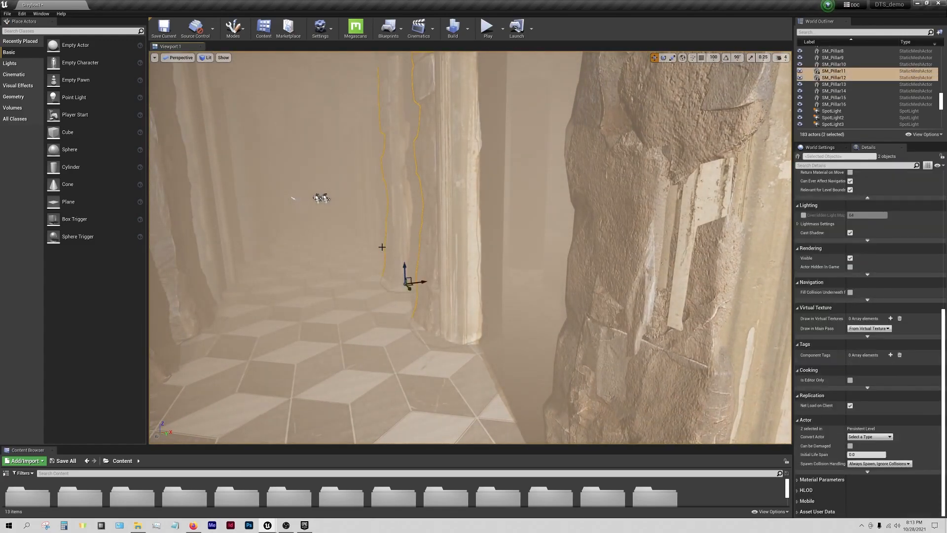
{"action": "right_click_drag", "start_coordinate": [574, 315], "coordinate": [636, 314]}
{"action": "left_click_drag", "start_coordinate": [359, 345], "coordinate": [380, 318], "text": "alt"}
{"action": "right_click_drag", "start_coordinate": [379, 318], "coordinate": [444, 296]}
{"action": "key", "text": "Escape"}
Select the two duplicated rock pillars SM_Pillar17 and SM_Pillar18 and copy them farther along the row of columns.
{"action": "left_click", "coordinate": [221, 277]}
{"action": "left_click", "coordinate": [405, 277], "text": "ctrl"}
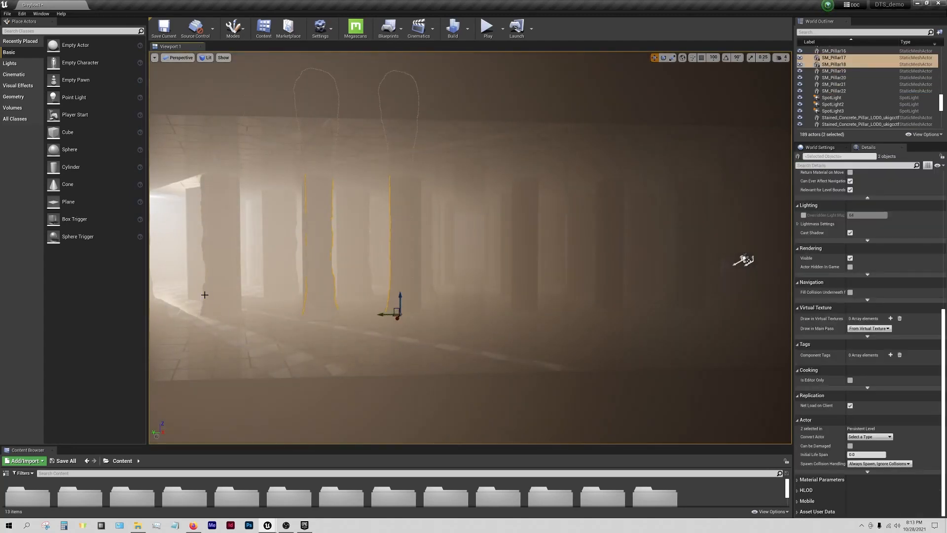
{"action": "left_click_drag", "start_coordinate": [380, 313], "coordinate": [504, 312], "text": "alt"}
{"action": "key", "text": "Escape"}
Duplicate single rock pillars to fill the remaining bare columns in the row, then clear the selection.
{"action": "right_click_drag", "start_coordinate": [503, 312], "coordinate": [459, 276]}
{"action": "left_click", "coordinate": [456, 266]}
{"action": "left_click_drag", "start_coordinate": [433, 312], "coordinate": [337, 313], "text": "alt"}
{"action": "mouse_move", "coordinate": [350, 312]}
{"action": "left_mouse_down", "text": "alt"}
{"action": "mouse_move", "coordinate": [372, 300]}
{"action": "mouse_move", "coordinate": [339, 318]}
{"action": "left_mouse_up", "text": "alt"}
{"action": "left_click", "coordinate": [350, 267]}
{"action": "key", "text": "e"}
{"action": "key", "text": "Escape"}
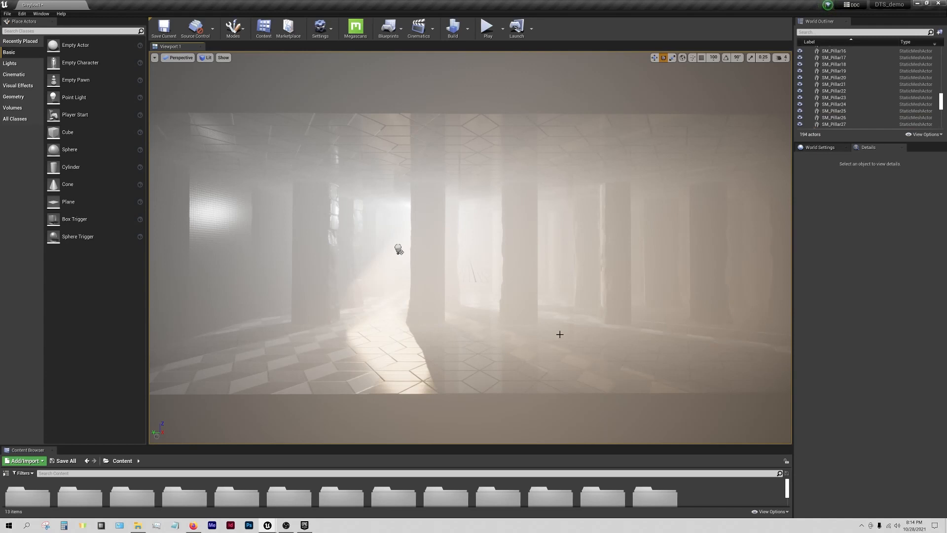
Frame the misty hall with its light shaft, create a CineCameraActor from that view, and pilot the new camera.
{"action": "right_click_drag", "start_coordinate": [395, 324], "coordinate": [419, 318]}
{"action": "key", "text": "w"}
{"action": "right_click_drag", "start_coordinate": [285, 250], "coordinate": [286, 250]}
{"action": "key", "text": "s"}
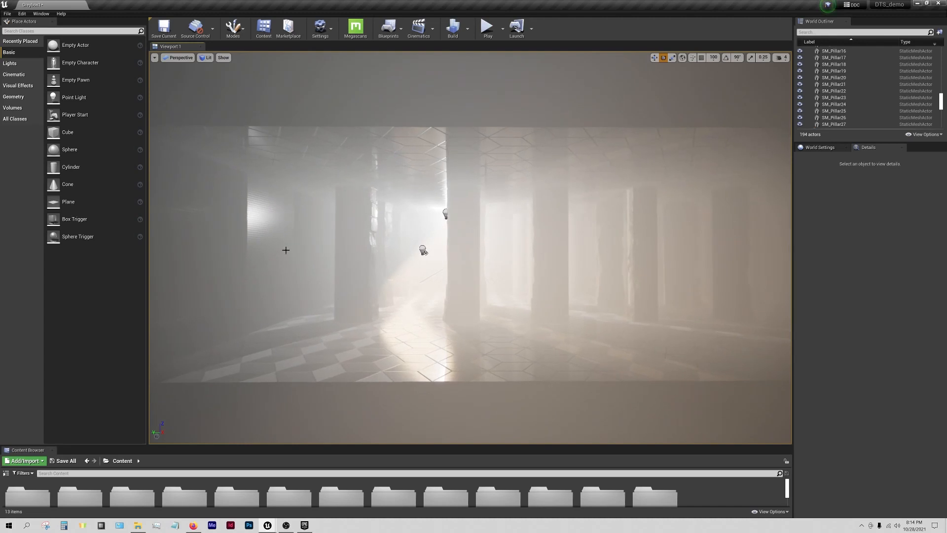
{"action": "left_click", "coordinate": [155, 58]}
{"action": "mouse_move", "coordinate": [207, 192]}
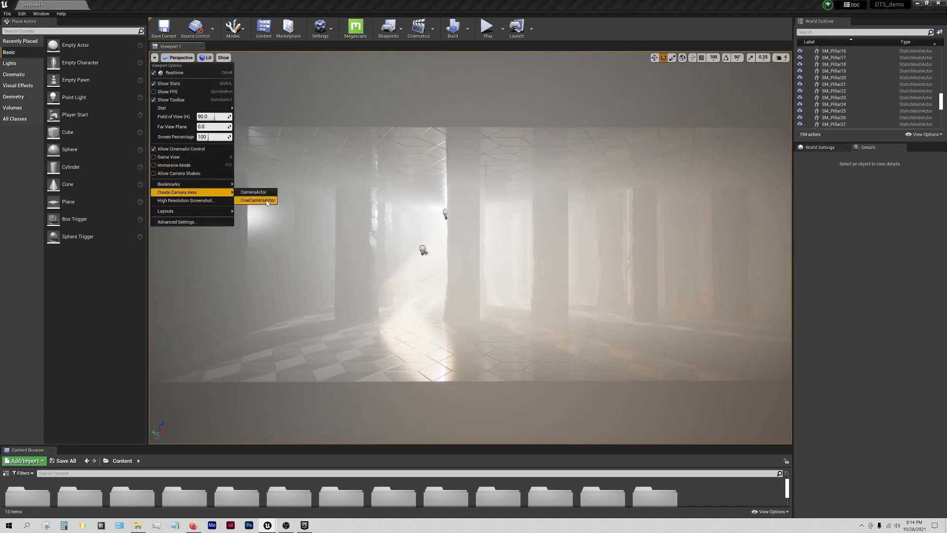
{"action": "left_click", "coordinate": [267, 200]}
{"action": "left_click", "coordinate": [181, 58]}
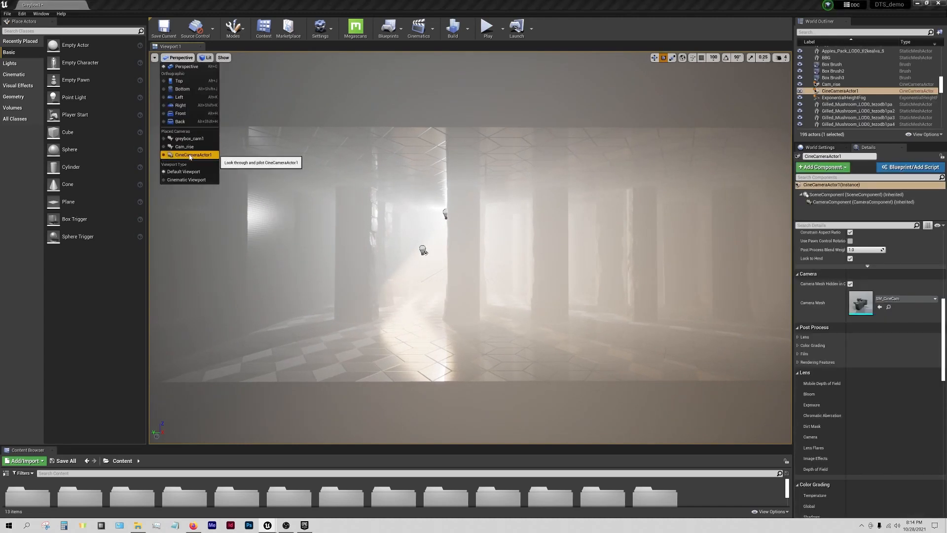
{"action": "left_click", "coordinate": [190, 155]}
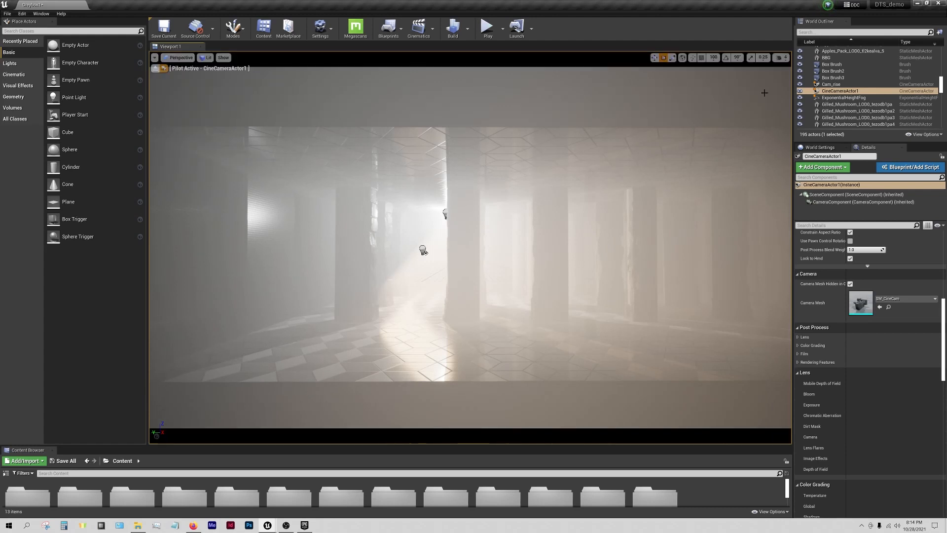
Rename the new CineCameraActor1 as Cam_translate.
{"action": "right_click", "coordinate": [847, 92]}
{"action": "mouse_move", "coordinate": [847, 194]}
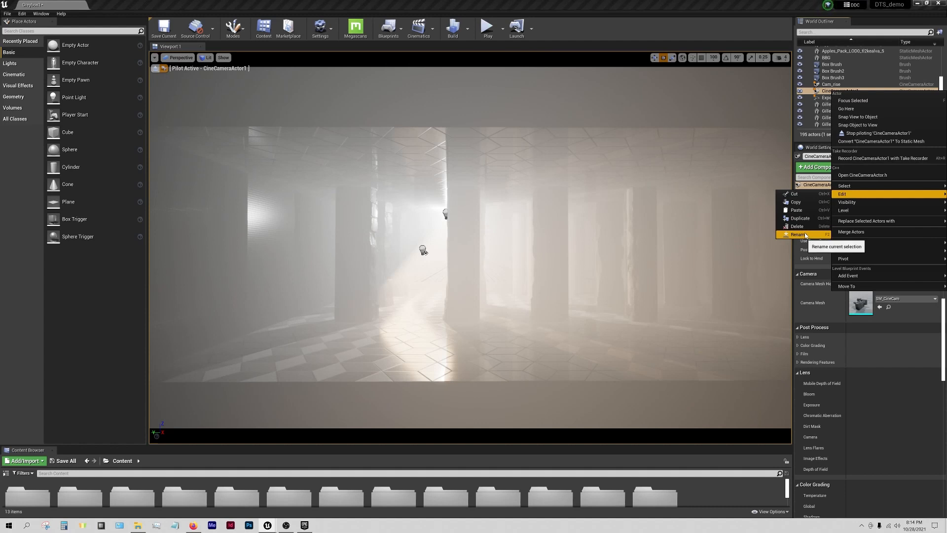
{"action": "left_click", "coordinate": [806, 235]}
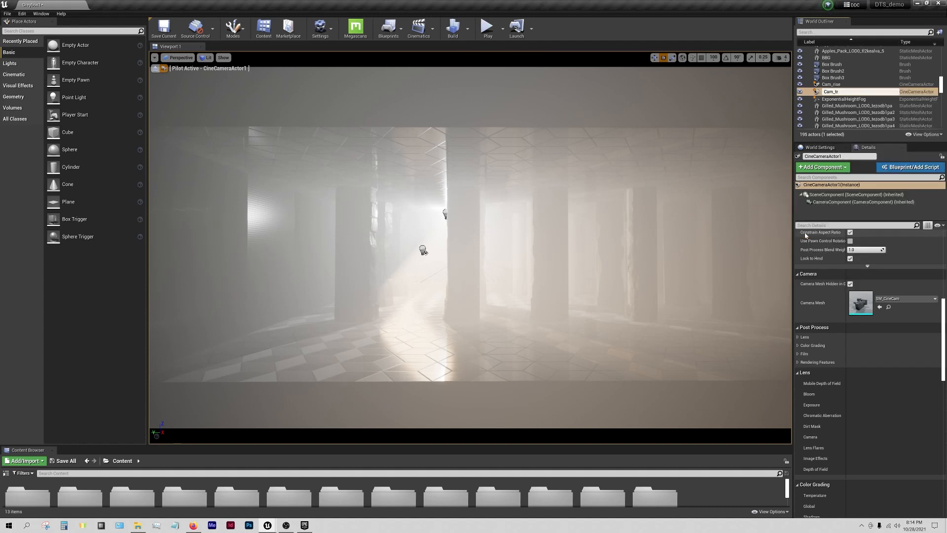
{"action": "type", "text": "Cam_translate"}
{"action": "key", "text": "Return"}
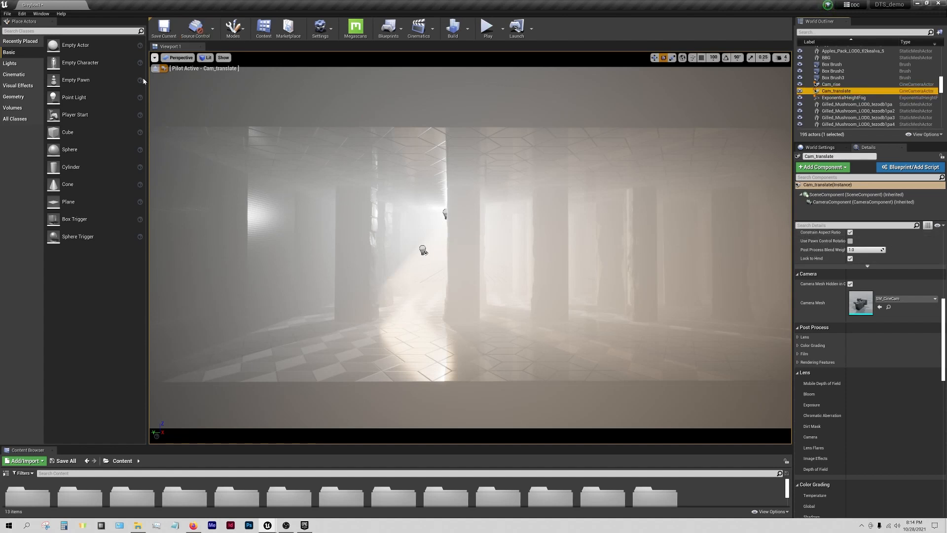
Stop piloting Cam_translate and look over the misty pillared hall from a free perspective view.
{"action": "left_click", "coordinate": [156, 69]}
{"action": "right_click_drag", "start_coordinate": [415, 223], "coordinate": [415, 223]}
{"action": "key", "text": "d"}
{"action": "right_click_drag", "start_coordinate": [352, 254], "coordinate": [352, 254]}
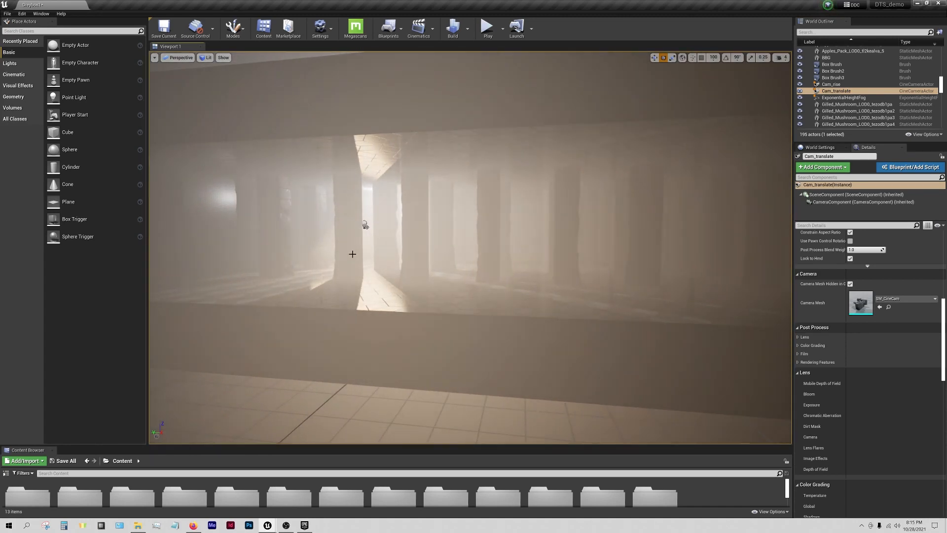
{"action": "right_click_drag", "start_coordinate": [413, 259], "coordinate": [413, 259]}
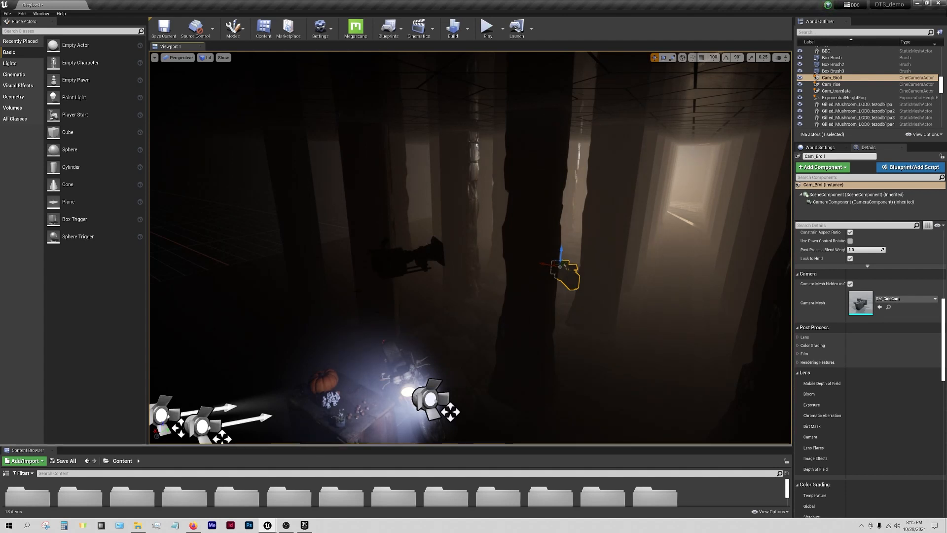
Look through greybox_cam1 at the pumpkin still life, and release the camera from piloting.
{"action": "left_click", "coordinate": [189, 58]}
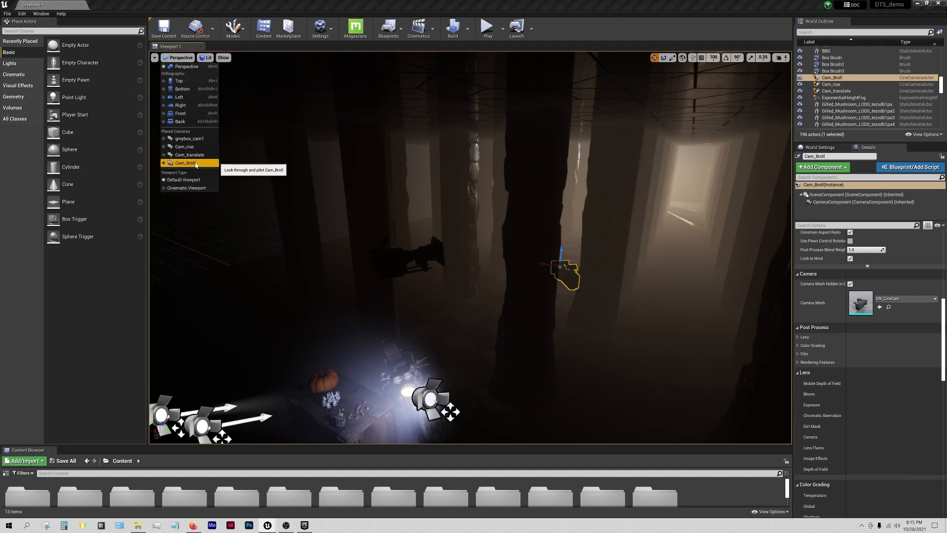
{"action": "left_click", "coordinate": [190, 138]}
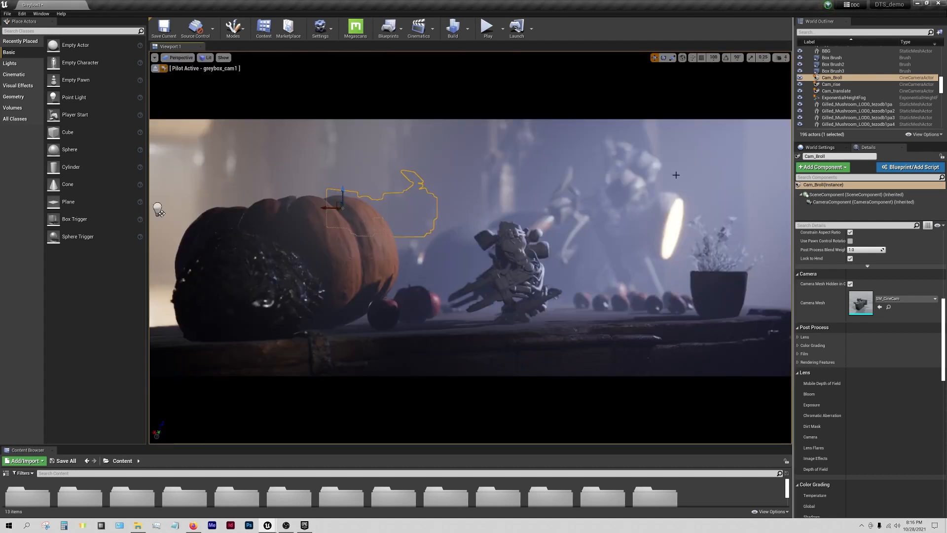
{"action": "left_click", "coordinate": [155, 69]}
Examine the pumpkins, apples, robot figure and planter on the wooden crate from close up and from farther back.
{"action": "right_click_drag", "start_coordinate": [375, 217], "coordinate": [331, 328]}
{"action": "key", "text": "w"}
{"action": "key", "text": "s"}
{"action": "key", "text": "w"}
{"action": "right_click_drag", "start_coordinate": [396, 256], "coordinate": [441, 248]}
{"action": "key", "text": "s"}
{"action": "key", "text": "a"}
{"action": "key", "text": "d"}
{"action": "key", "text": "w"}
{"action": "right_click_drag", "start_coordinate": [597, 313], "coordinate": [605, 309]}
{"action": "key", "text": "w"}
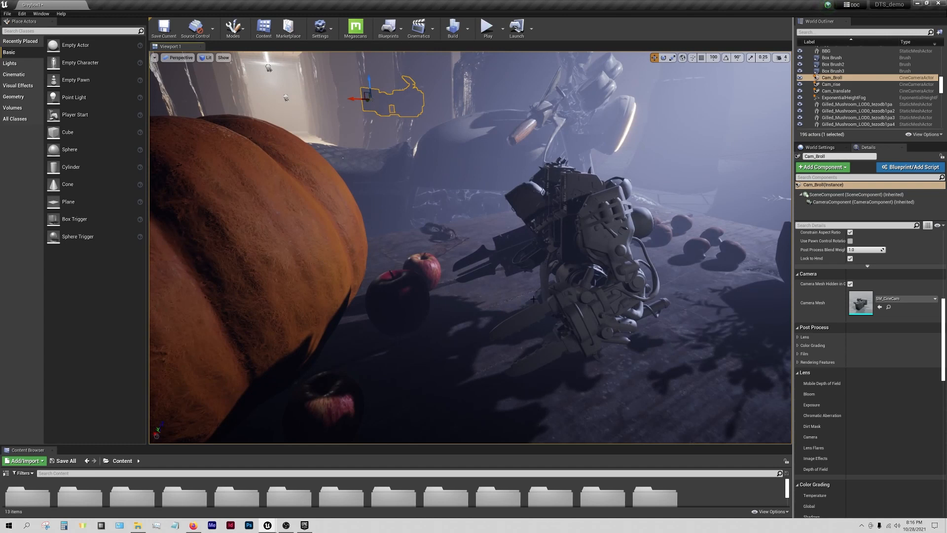
{"action": "key", "text": "s"}
{"action": "right_click_drag", "start_coordinate": [547, 310], "coordinate": [544, 314]}
{"action": "key", "text": "w"}
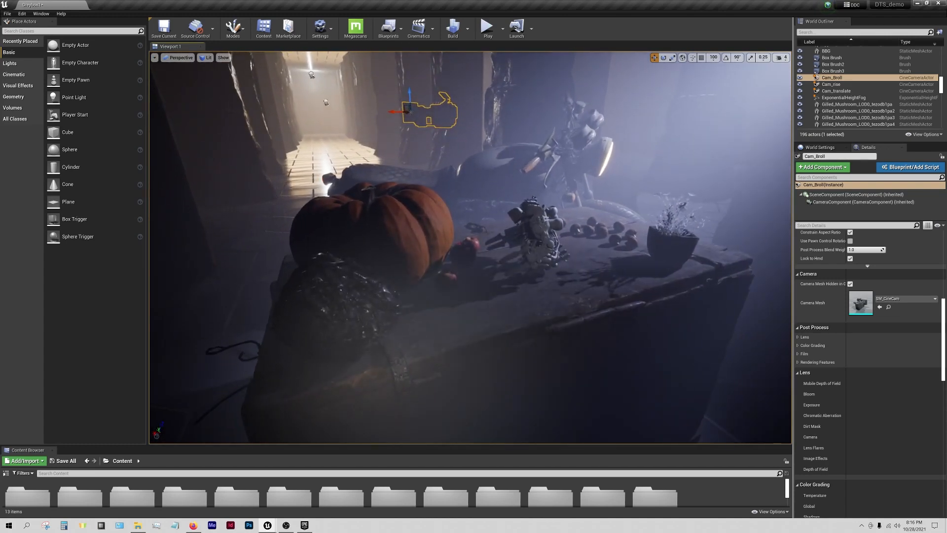
{"action": "right_click_drag", "start_coordinate": [480, 271], "coordinate": [478, 268]}
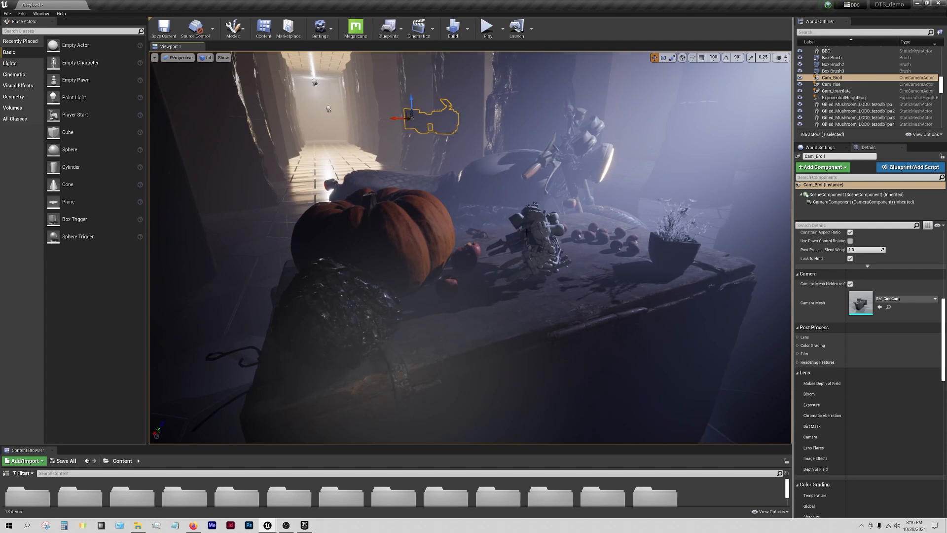
{"action": "key", "text": "s"}
{"action": "right_click_drag", "start_coordinate": [563, 294], "coordinate": [561, 280]}
{"action": "key", "text": "w"}
{"action": "key", "text": "q"}
From greybox_cam1, try lifting the front apple and two background mushrooms into the air above the crate.
{"action": "left_click", "coordinate": [178, 57]}
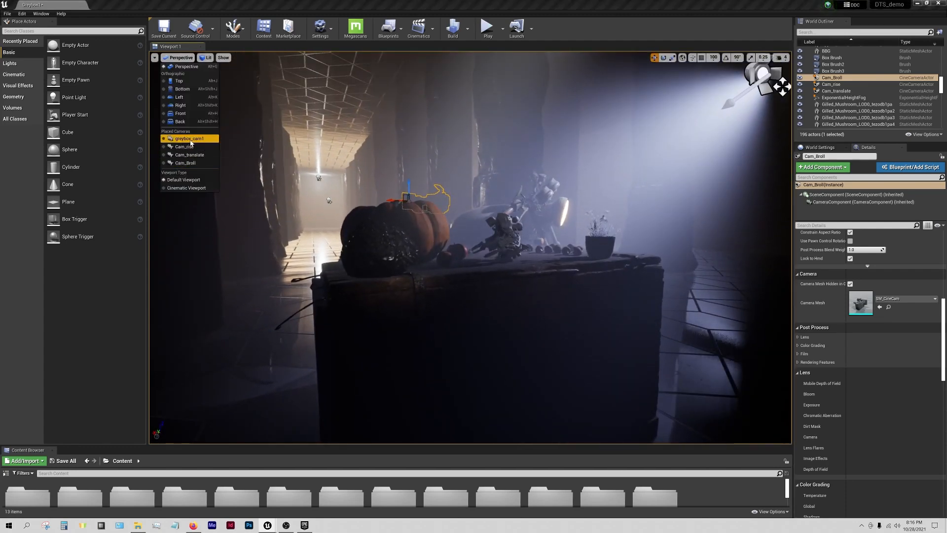
{"action": "left_click", "coordinate": [190, 140]}
{"action": "left_click", "coordinate": [411, 303]}
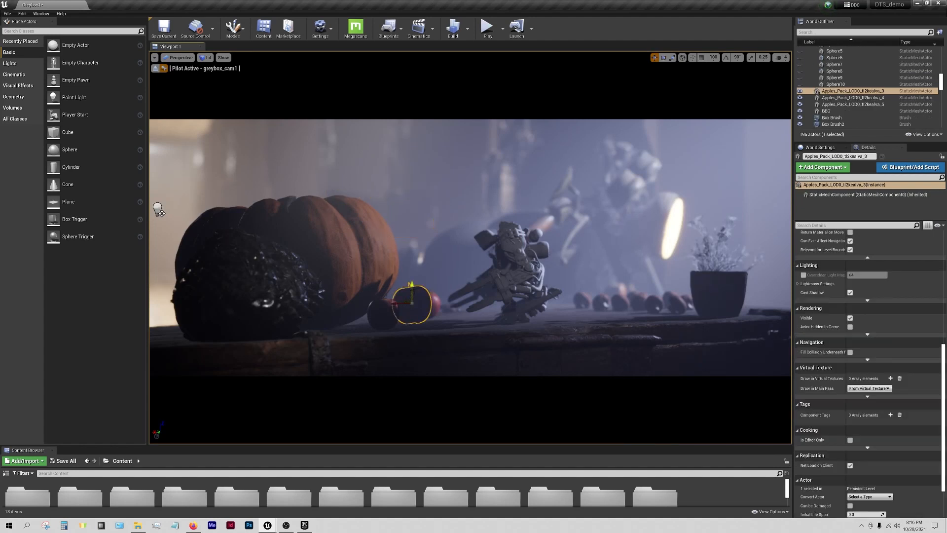
{"action": "left_click_drag", "start_coordinate": [413, 286], "coordinate": [421, 157]}
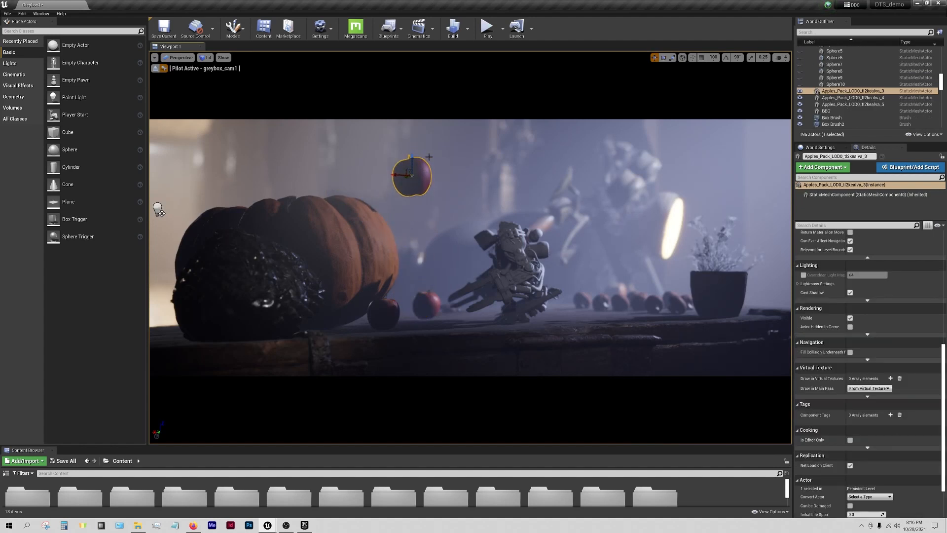
{"action": "left_click", "coordinate": [653, 307]}
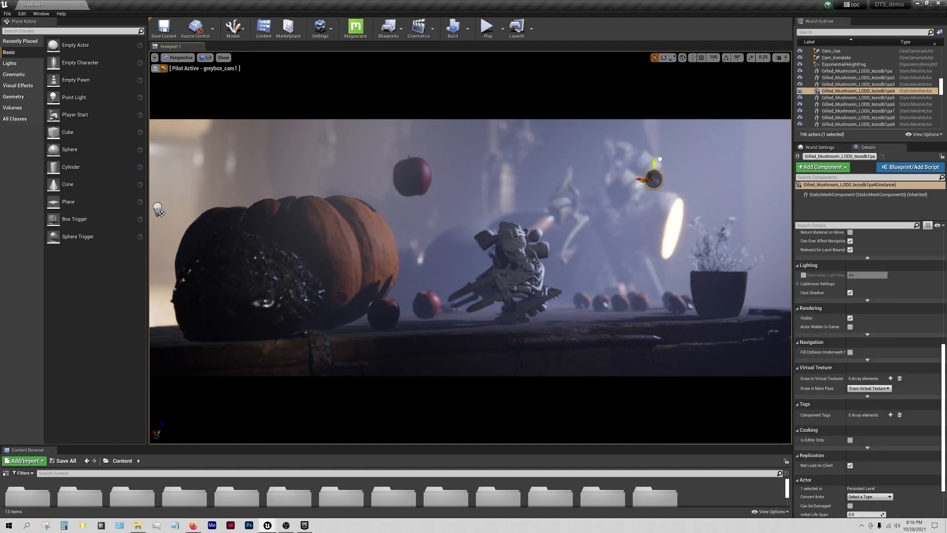
{"action": "left_click", "coordinate": [621, 302]}
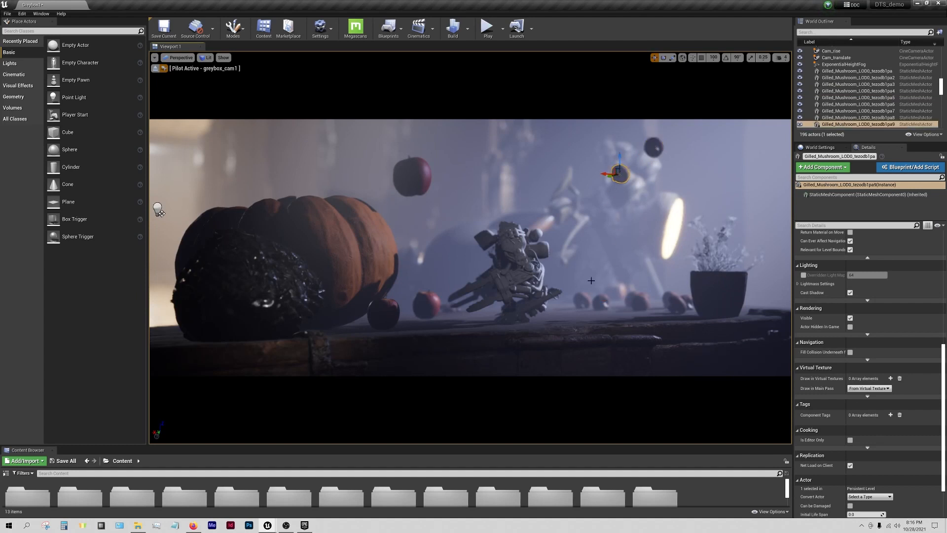
Try rotating the robot figure's arm SCV_Arm_2 to a different pose, and clear the selection.
{"action": "left_click", "coordinate": [515, 288]}
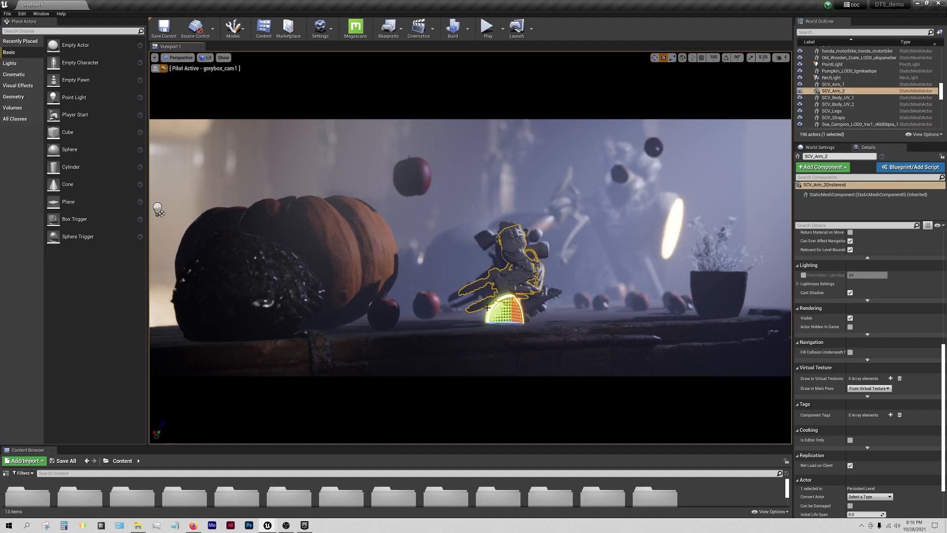
{"action": "left_click_drag", "start_coordinate": [491, 308], "coordinate": [460, 318]}
{"action": "key", "text": "ctrl+z"}
{"action": "key", "text": "w"}
{"action": "key", "text": "Escape"}
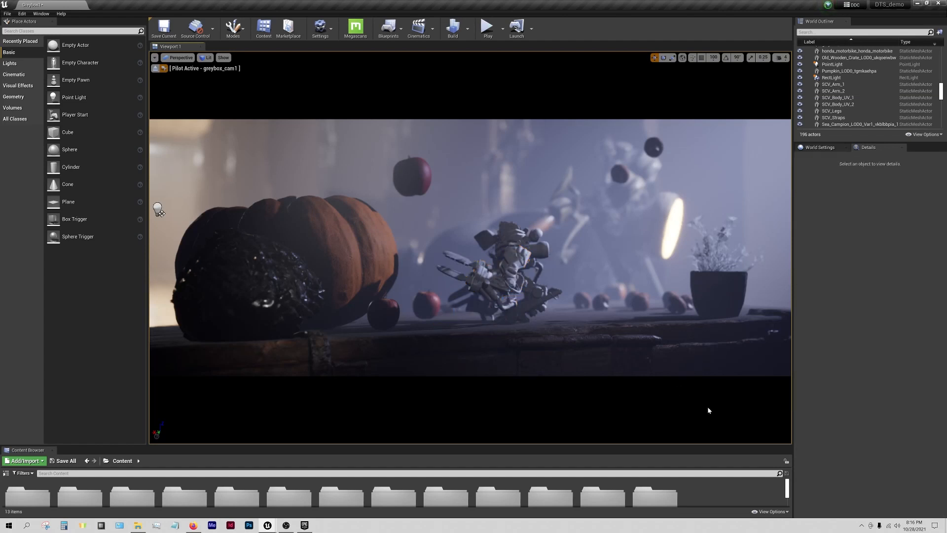
Undo the robot arm rotation and the apple and mushroom moves, and clear the selection.
{"action": "key", "text": "ctrl+z"}
{"action": "key", "text": "ctrl+z"}
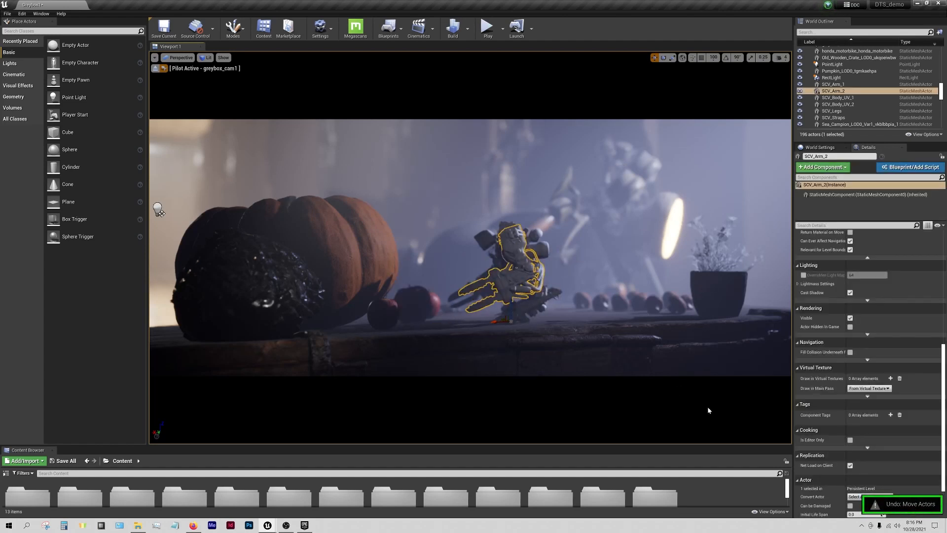
{"action": "key", "text": "Escape"}
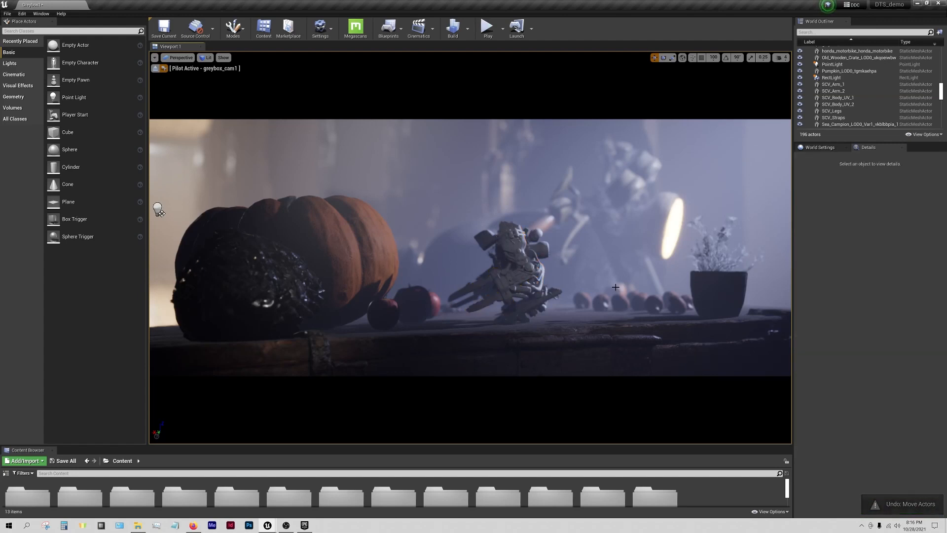
Compare the free perspective view of the crate and its spotlight with the shot through greybox_cam1.
{"action": "left_click", "coordinate": [162, 69]}
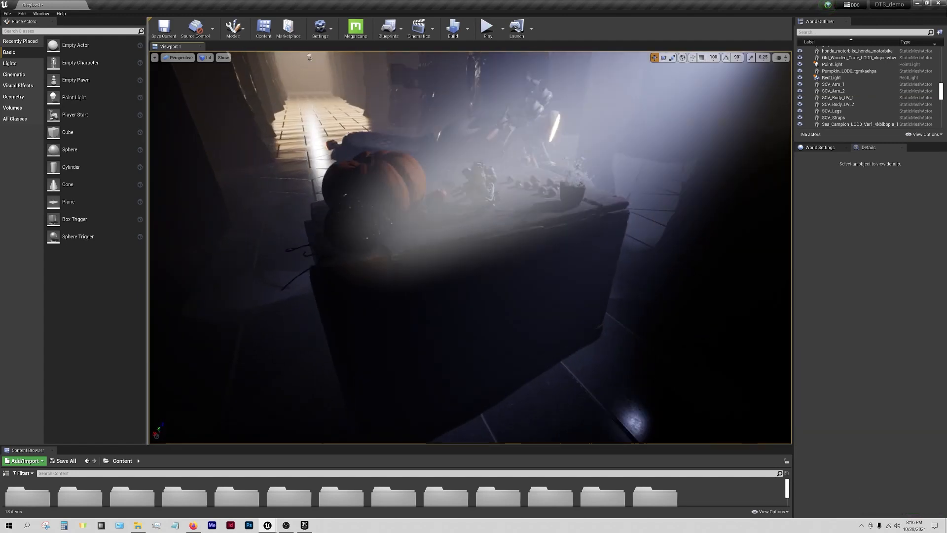
{"action": "right_click_drag", "start_coordinate": [471, 246], "coordinate": [491, 203]}
{"action": "right_click_drag", "start_coordinate": [432, 246], "coordinate": [397, 251]}
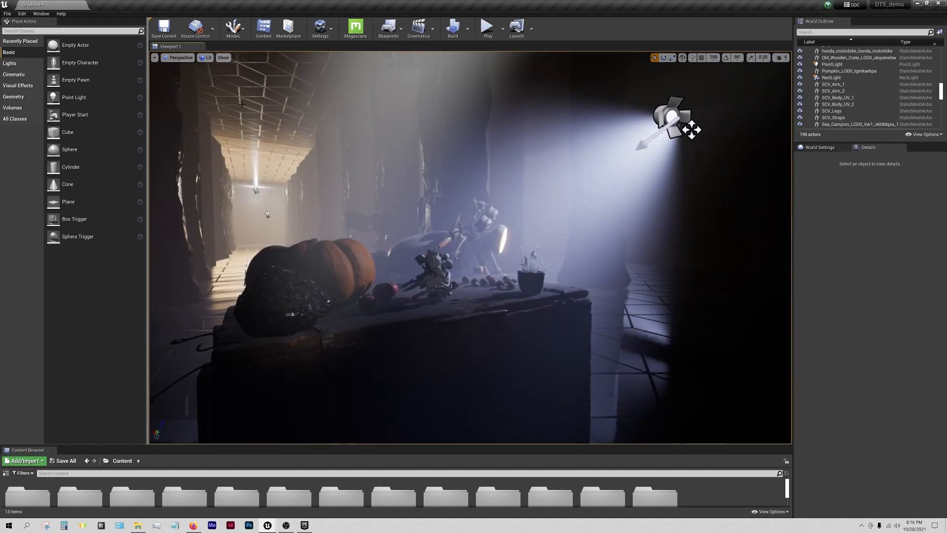
{"action": "left_click", "coordinate": [179, 58]}
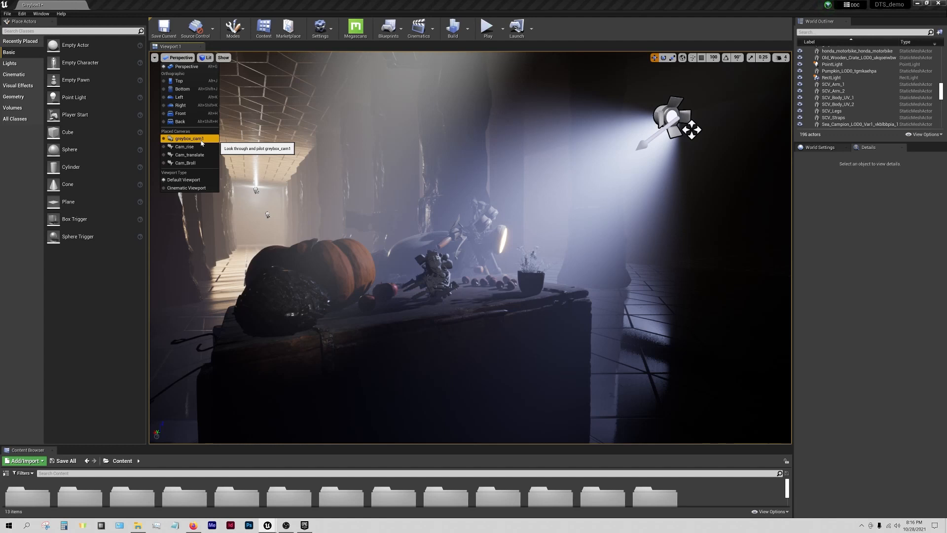
{"action": "left_click", "coordinate": [197, 139]}
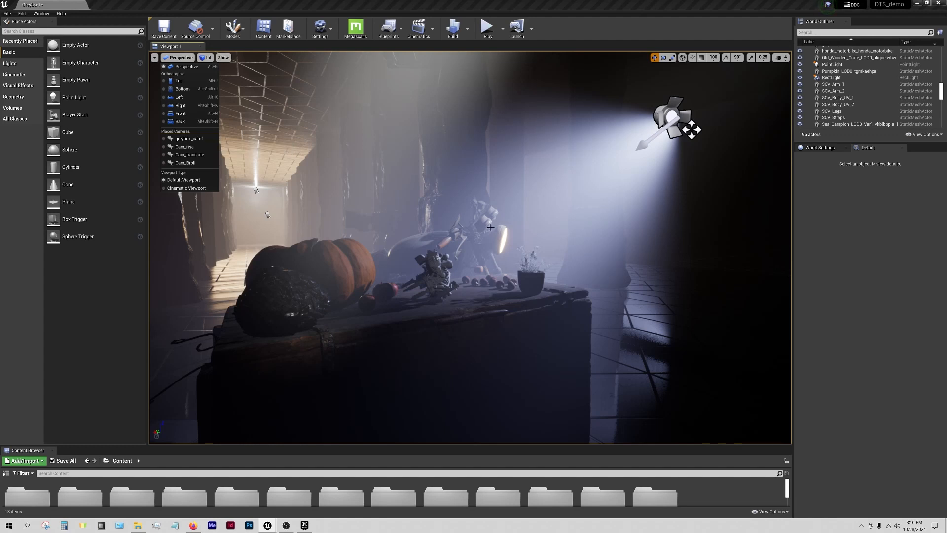
Pilot Cam_rise and move it down toward the floor and back up beside the rock pillars.
{"action": "left_click", "coordinate": [196, 145]}
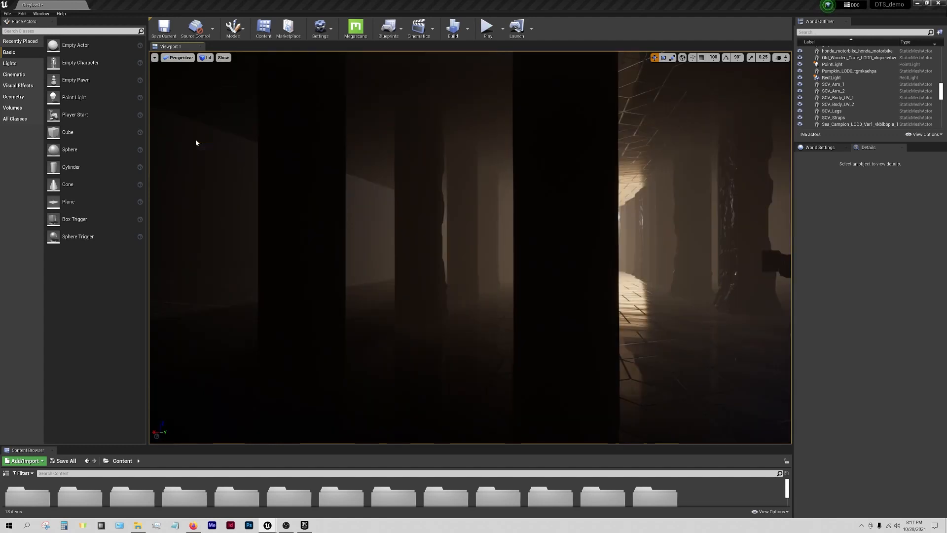
{"action": "left_click", "coordinate": [187, 59]}
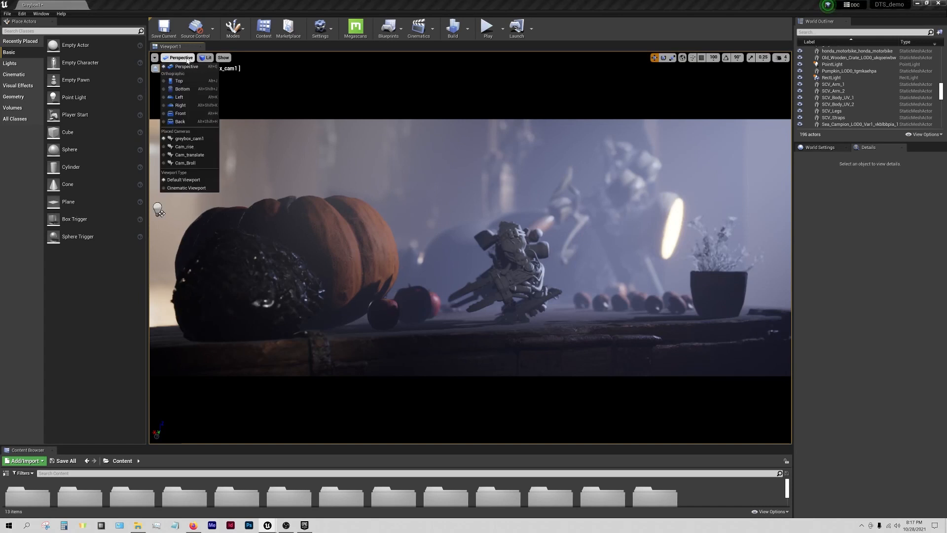
{"action": "left_click", "coordinate": [195, 147]}
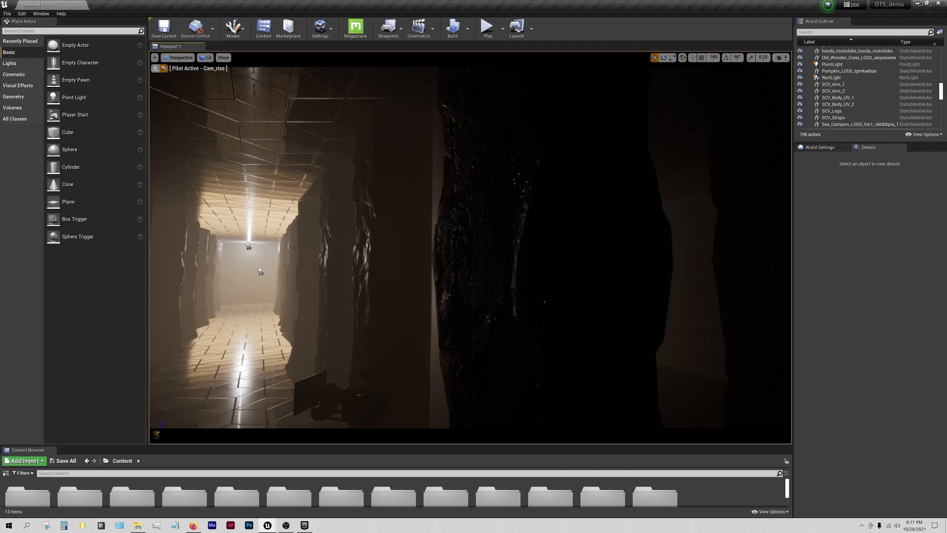
{"action": "key", "text": "q"}
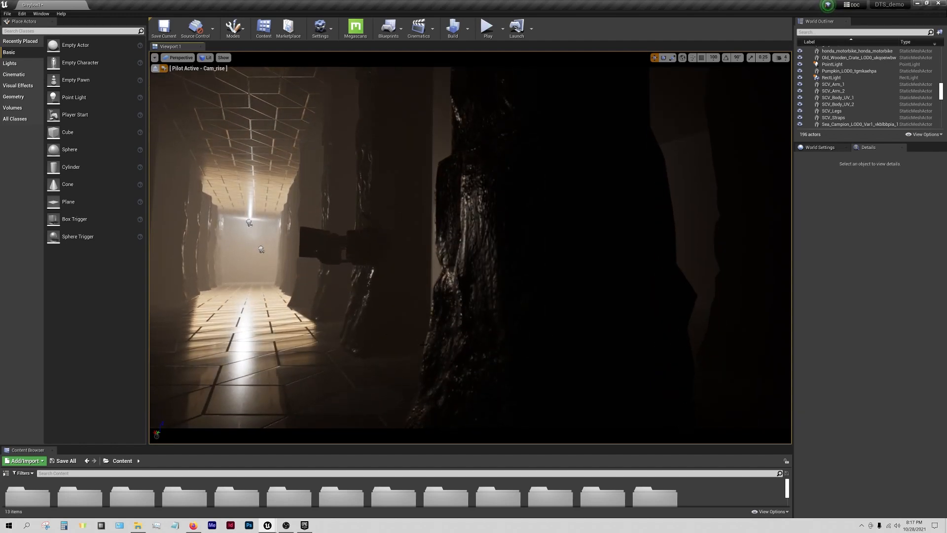
{"action": "left_click", "coordinate": [378, 311]}
{"action": "left_click", "coordinate": [336, 314], "text": "ctrl"}
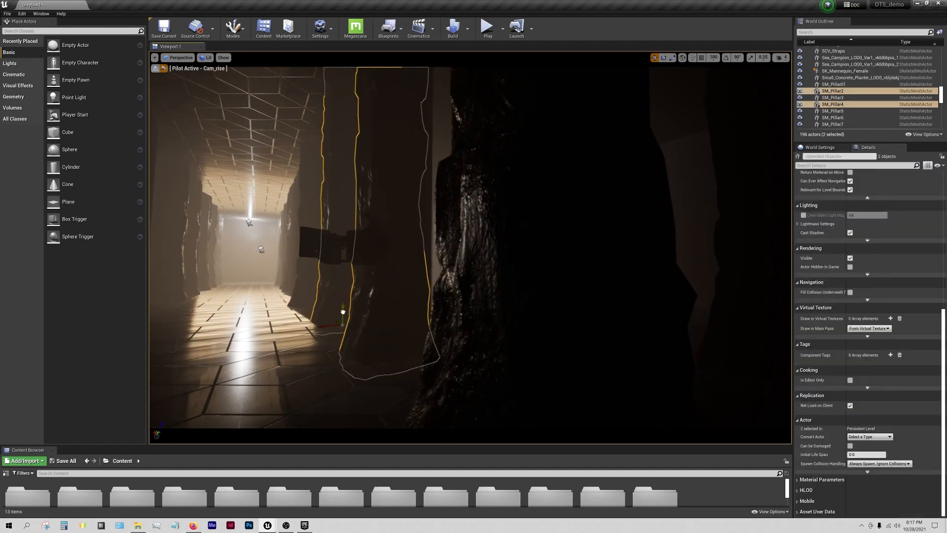
{"action": "key", "text": "Escape"}
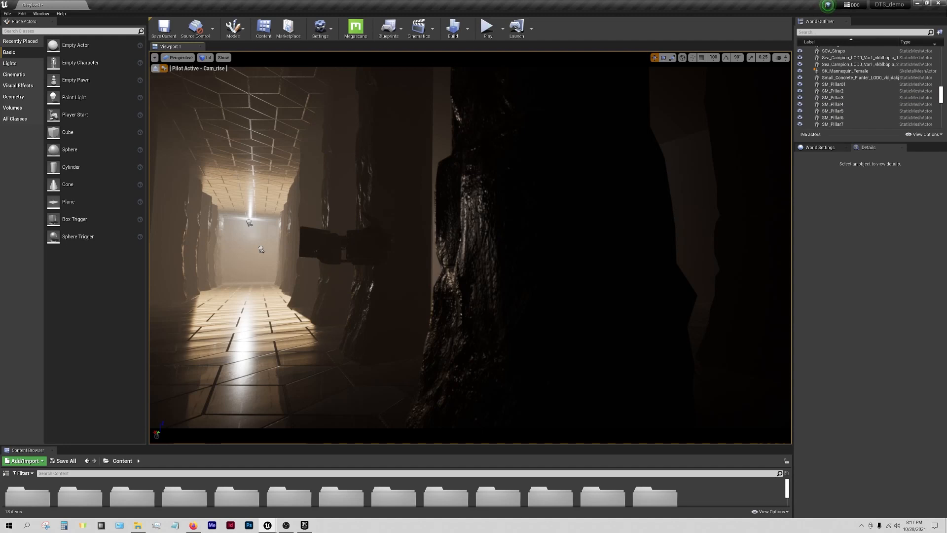
{"action": "key", "text": "e"}
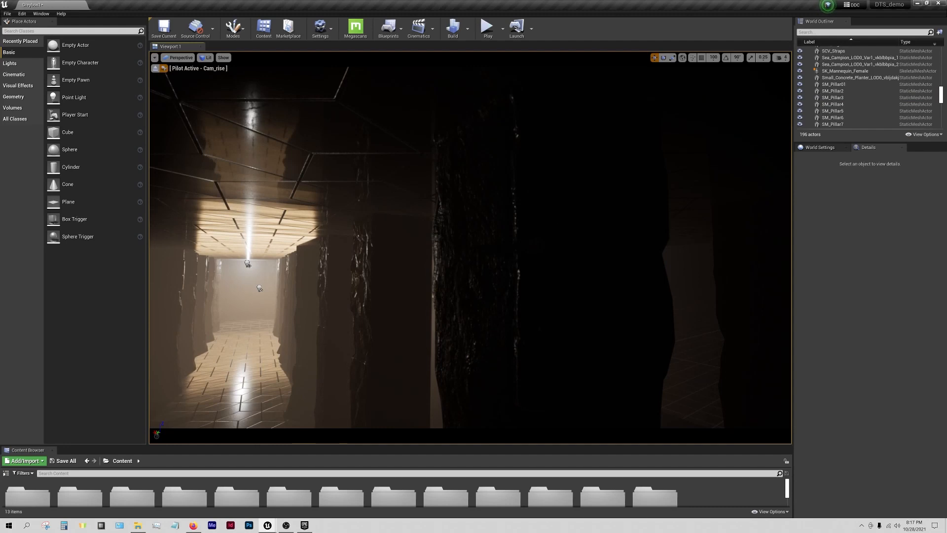
Stop piloting Cam_rise, return to the misty side of the hall, and pilot Cam_translate.
{"action": "left_click", "coordinate": [158, 70]}
{"action": "right_click_drag", "start_coordinate": [346, 222], "coordinate": [545, 227]}
{"action": "key", "text": "w"}
{"action": "key", "text": "a"}
{"action": "left_click", "coordinate": [181, 57]}
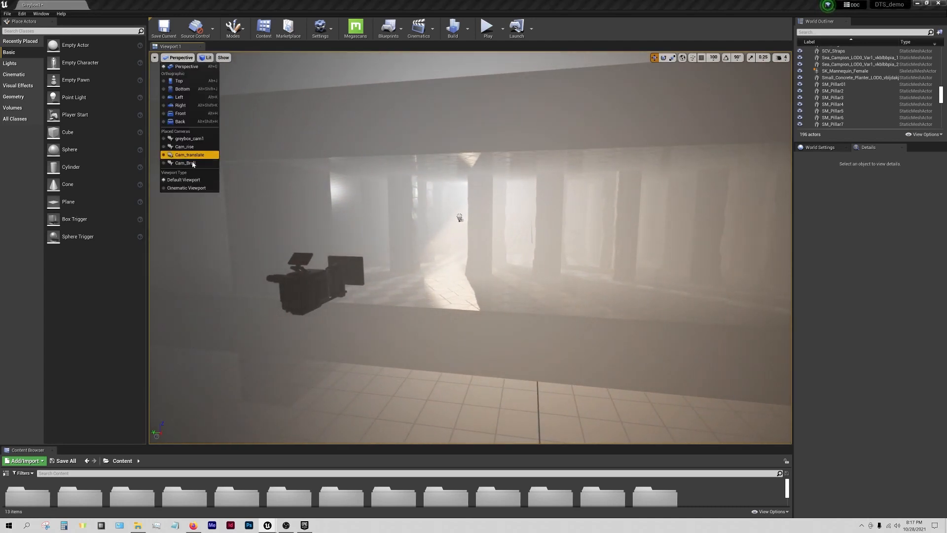
{"action": "left_click", "coordinate": [196, 157]}
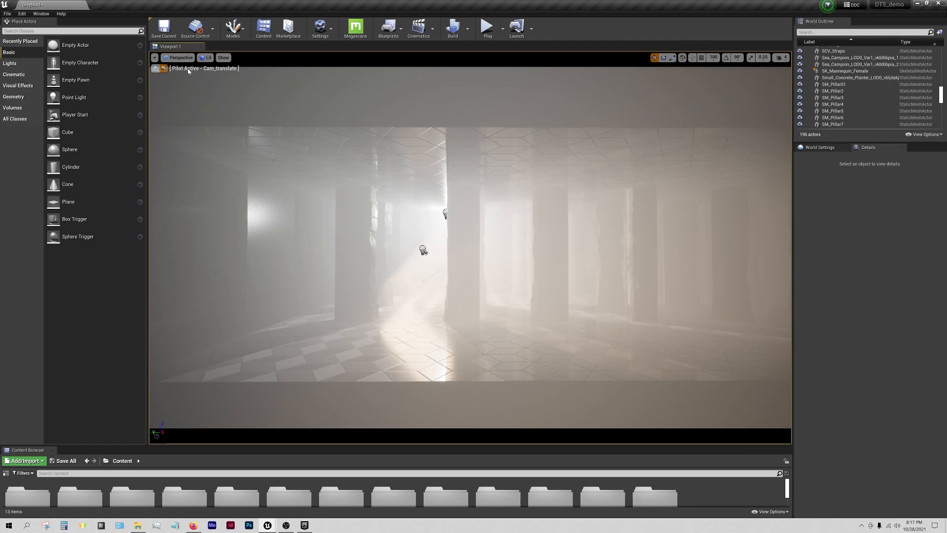
Track the piloted Cam_translate sideways past the row of misty pillars to try its translating shot.
{"action": "key", "text": "d"}
{"action": "right_click_drag", "start_coordinate": [296, 197], "coordinate": [296, 197]}
{"action": "right_click_drag", "start_coordinate": [248, 250], "coordinate": [381, 250]}
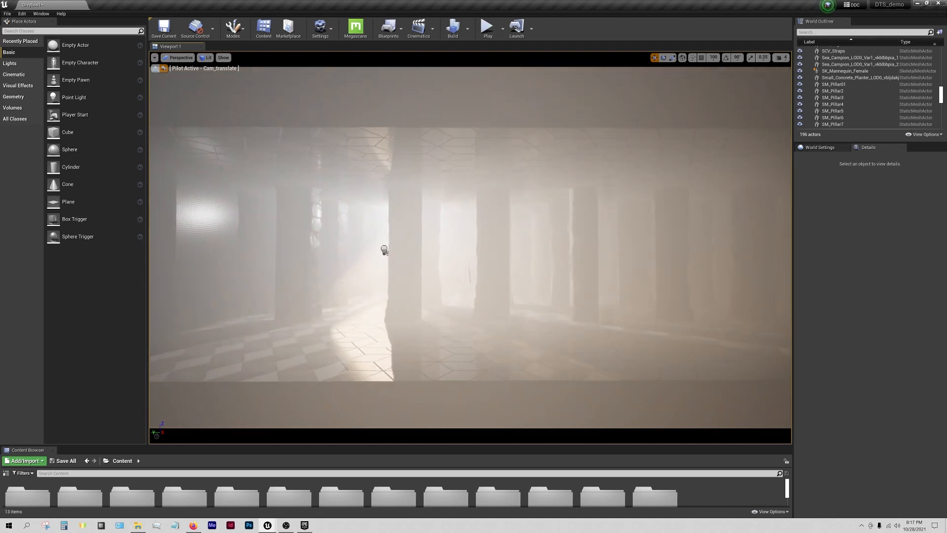
{"action": "right_click_drag", "start_coordinate": [458, 292], "coordinate": [438, 291]}
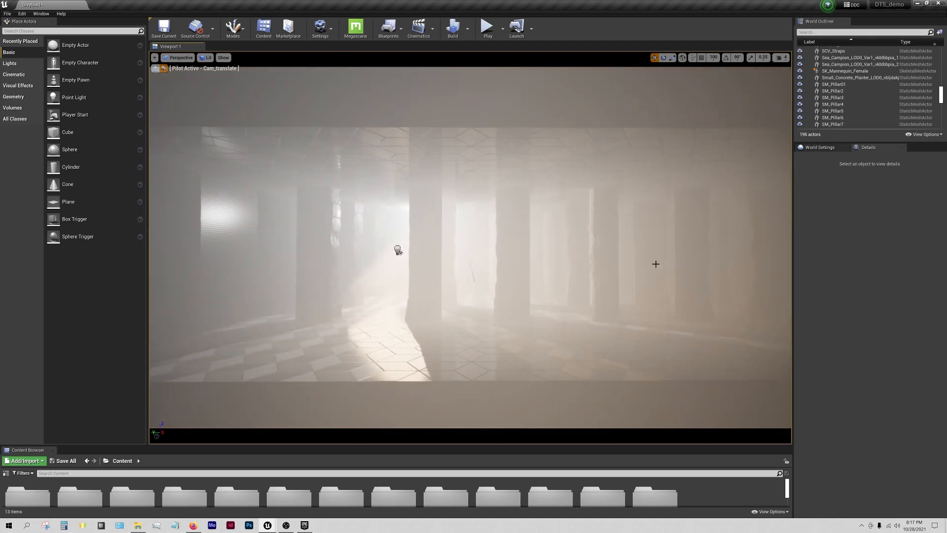
Stop piloting Cam_translate and tour the hall in the free perspective view.
{"action": "left_click", "coordinate": [156, 68]}
{"action": "key", "text": "s"}
{"action": "right_click_drag", "start_coordinate": [471, 248], "coordinate": [390, 260]}
{"action": "key", "text": "w"}
{"action": "key", "text": "s"}
{"action": "key", "text": "w"}
{"action": "key", "text": "d"}
{"action": "key", "text": "w"}
{"action": "key", "text": "s"}
{"action": "key", "text": "w"}
{"action": "key", "text": "d"}
{"action": "key", "text": "q"}
{"action": "key", "text": "e"}
{"action": "key", "text": "s"}
{"action": "key", "text": "w"}
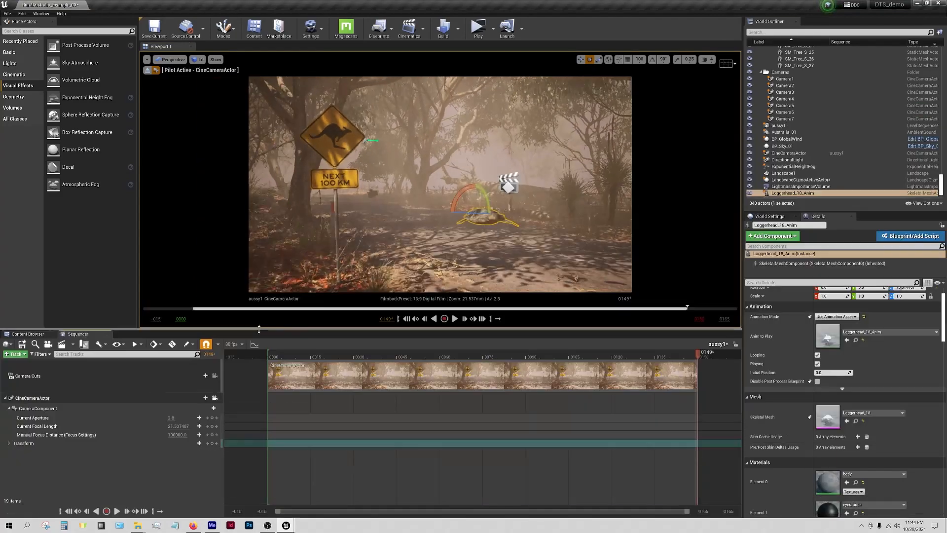
Turn the loggerhead turtle on the misty road and play back its movement in the aussy1 sequence.
{"action": "left_click", "coordinate": [472, 209]}
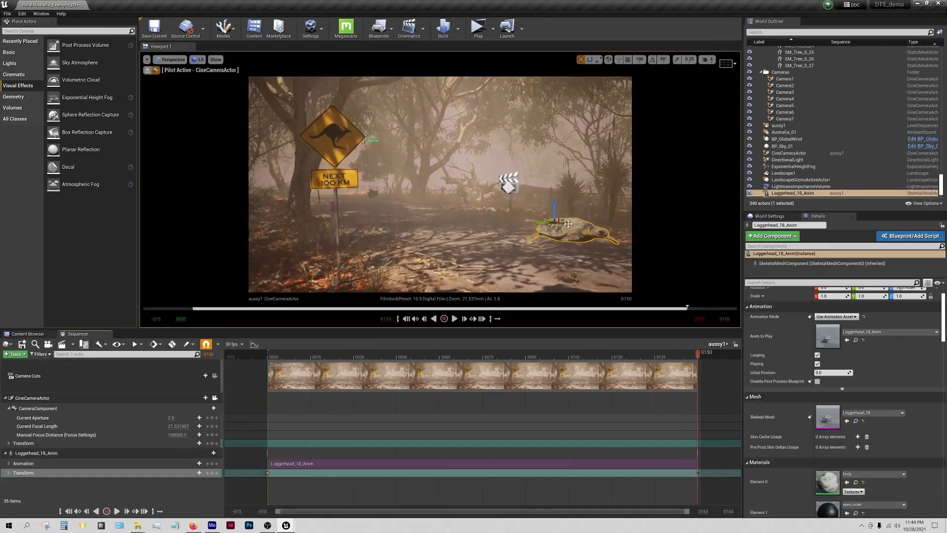
{"action": "left_click", "coordinate": [455, 319]}
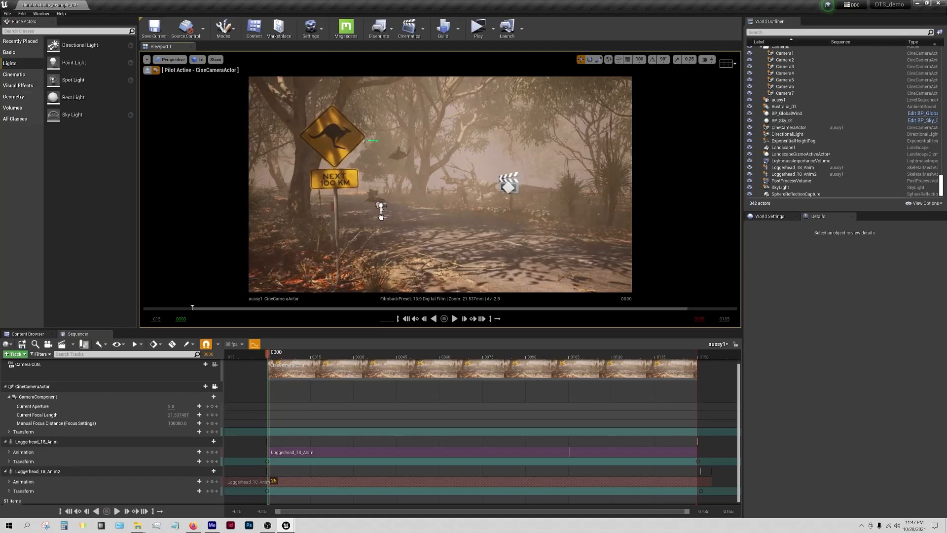
{"action": "left_click_drag", "start_coordinate": [380, 212], "coordinate": [381, 213]}
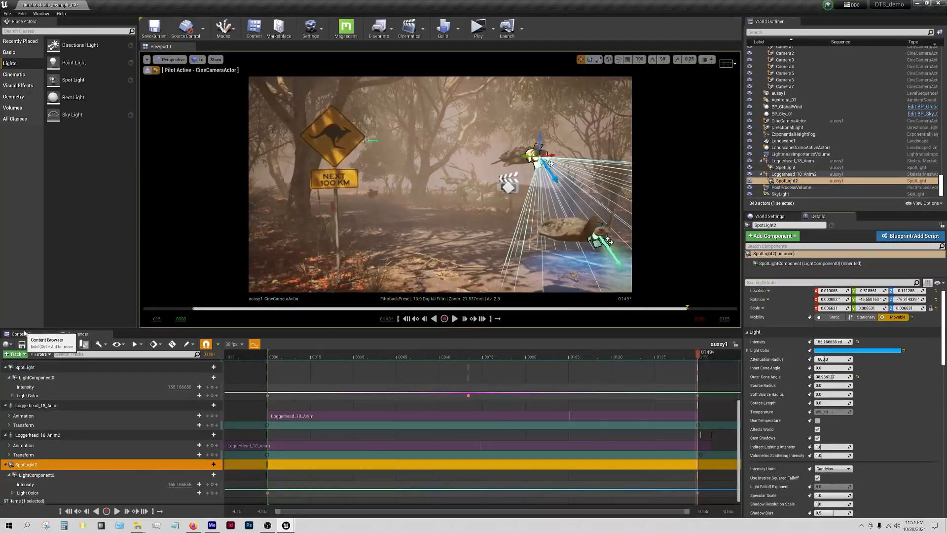
Place BP_Particle_Fireflies between the weathered posts and logs of the outback scene.
{"action": "left_click", "coordinate": [27, 334]}
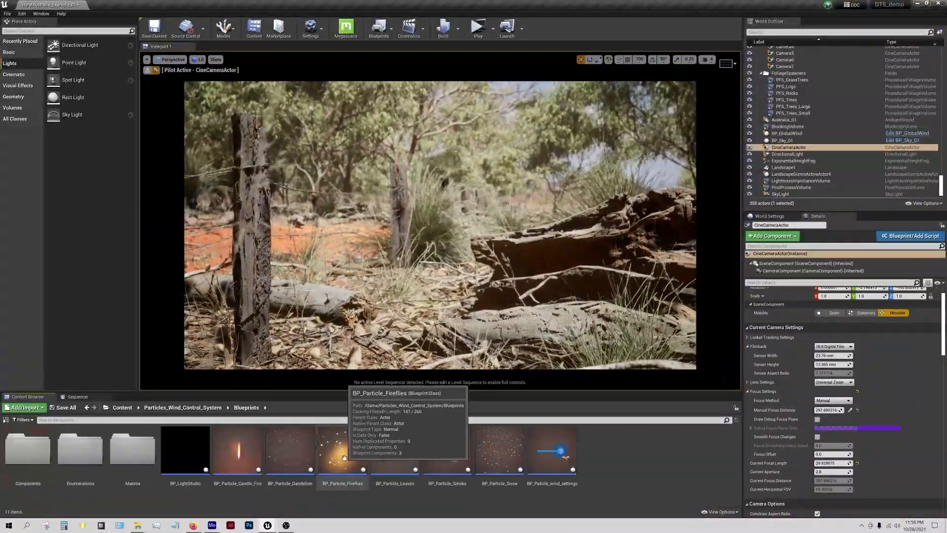
{"action": "left_click_drag", "start_coordinate": [343, 449], "coordinate": [371, 295]}
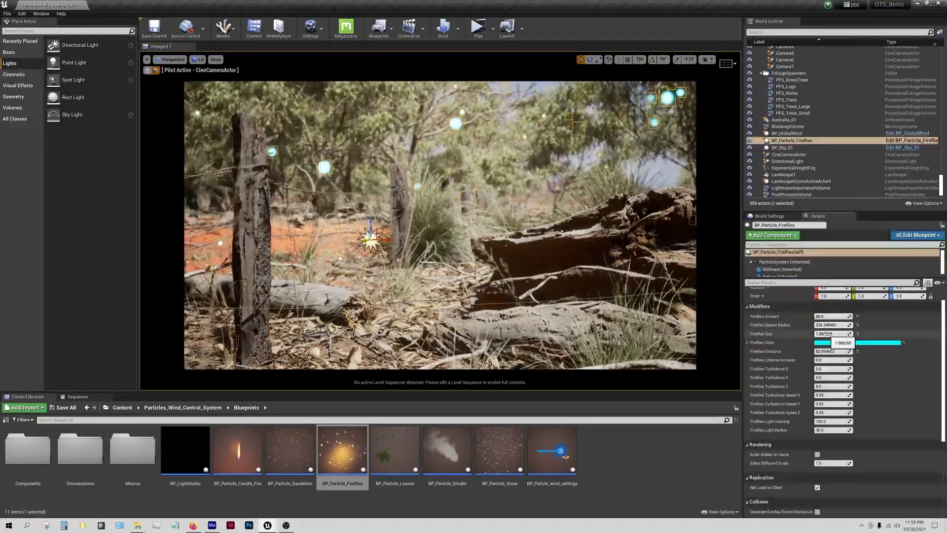
{"action": "key", "text": "Escape"}
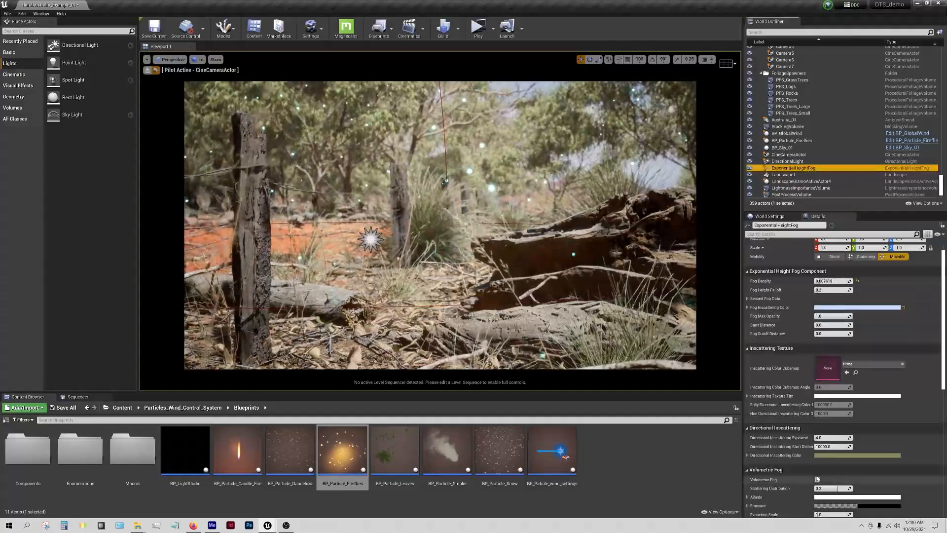
Change the exponential height fog's inscattering colour to give the outback haze a pinkish tint.
{"action": "left_click", "coordinate": [829, 307]}
{"action": "left_click", "coordinate": [754, 364]}
{"action": "left_click", "coordinate": [812, 488]}
Save a new level sequence as aussy2 in the Video folder and add the CineCameraActor to it.
{"action": "left_click", "coordinate": [128, 409]}
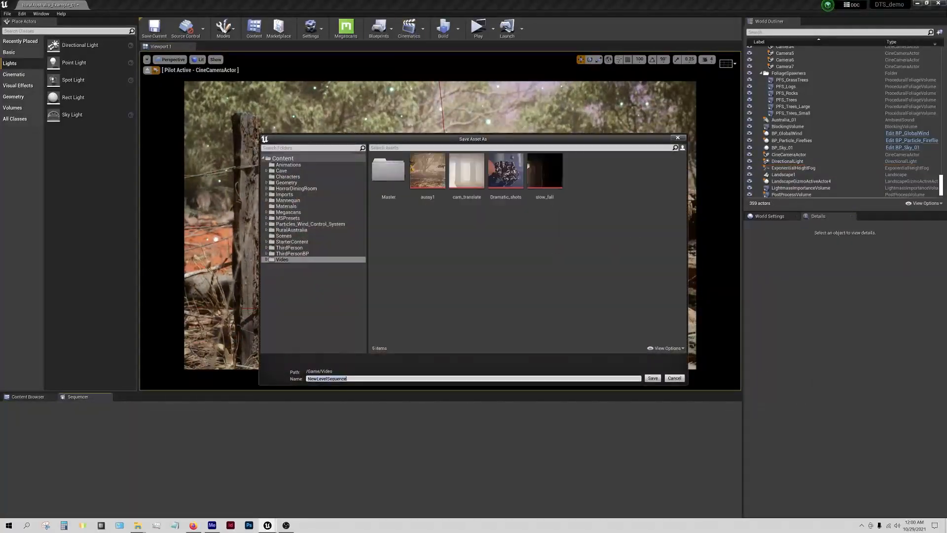
{"action": "type", "text": "aussy2"}
{"action": "key", "text": "Return"}
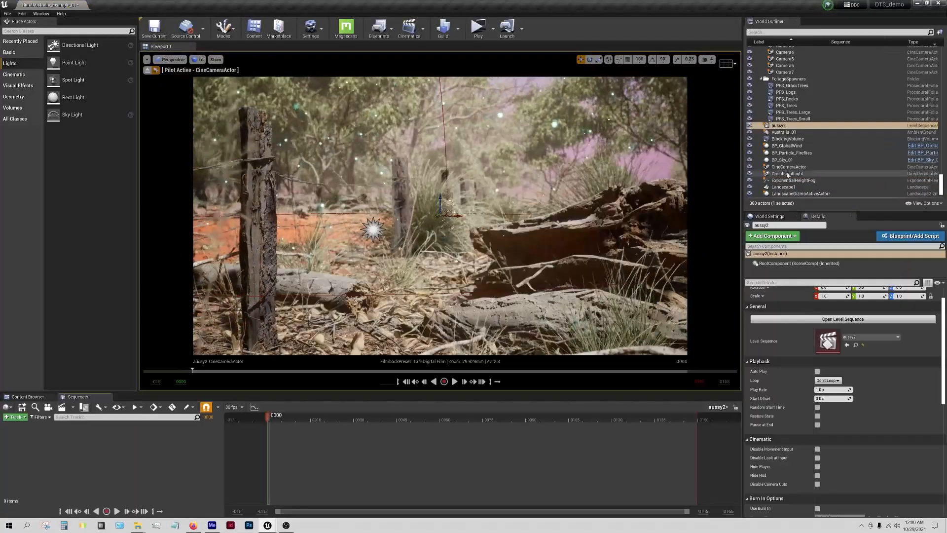
{"action": "left_click_drag", "start_coordinate": [789, 167], "coordinate": [111, 456]}
{"action": "left_click_drag", "start_coordinate": [438, 392], "coordinate": [437, 368]}
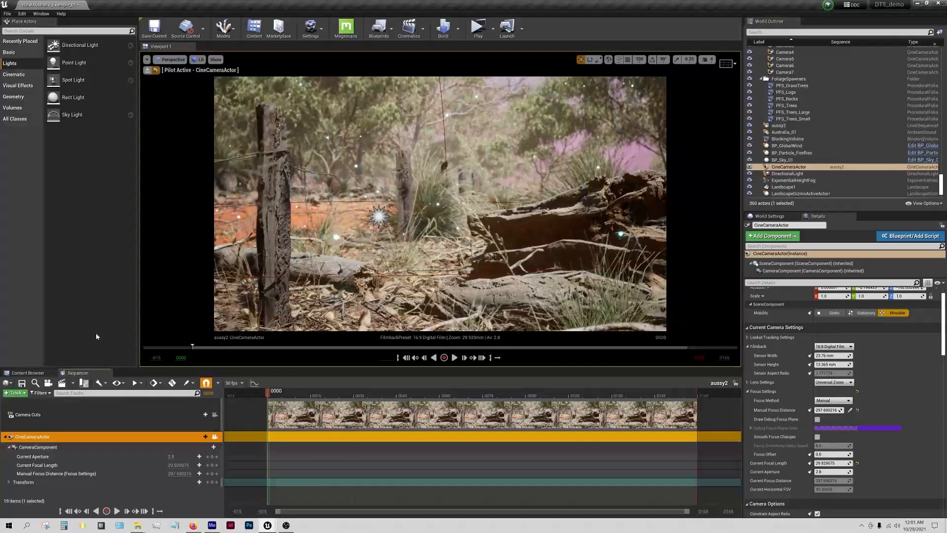
Browse the project's asset folders and place an asset in front of the piloted camera in the outback scene.
{"action": "left_click", "coordinate": [28, 373]}
{"action": "scroll", "coordinate": [296, 486], "scroll_direction": "down", "scroll_amount": 2}
{"action": "scroll", "coordinate": [273, 482], "scroll_direction": "up", "scroll_amount": 1}
{"action": "double_click", "coordinate": [259, 424]}
{"action": "double_click", "coordinate": [237, 428]}
{"action": "left_click_drag", "start_coordinate": [83, 436], "coordinate": [397, 256]}
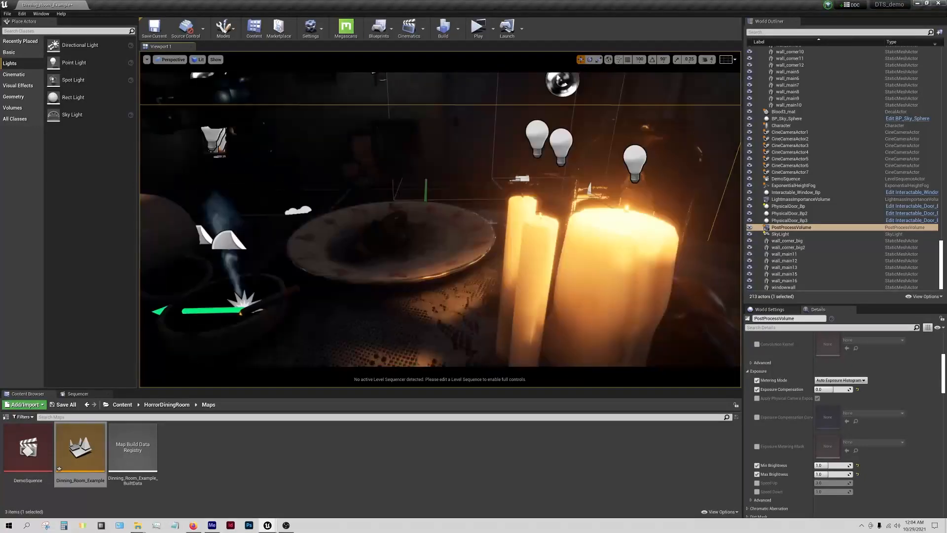
Create a cine camera facing the candlelit dining table and set its focal length to about 20.2 mm.
{"action": "right_click_drag", "start_coordinate": [440, 220], "coordinate": [390, 212]}
{"action": "left_click", "coordinate": [147, 60]}
{"action": "mouse_move", "coordinate": [173, 187]}
{"action": "left_click", "coordinate": [249, 193]}
{"action": "left_click_drag", "start_coordinate": [831, 468], "coordinate": [839, 467]}
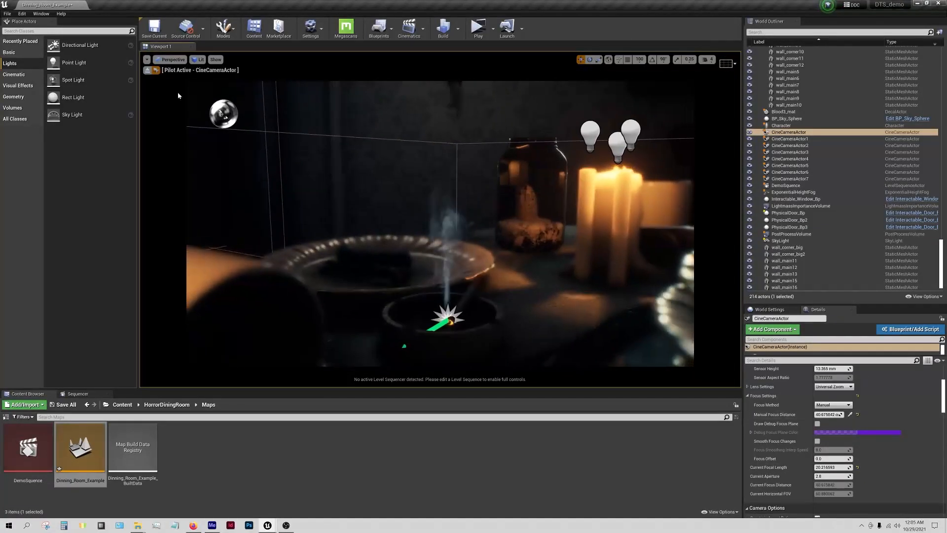
Create a level sequence named diningroom1 and add the new CineCameraActor to it.
{"action": "left_click", "coordinate": [409, 29]}
{"action": "left_click", "coordinate": [425, 55]}
{"action": "type", "text": "diningroom1"}
{"action": "key", "text": "Return"}
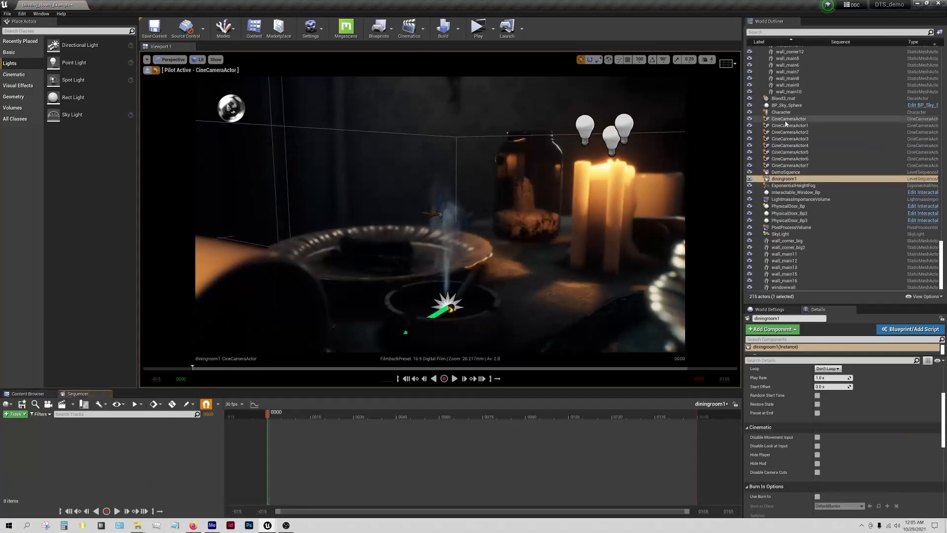
{"action": "left_click_drag", "start_coordinate": [789, 119], "coordinate": [49, 454]}
Create a folder named mrvhfrone under Animations, open it, and bring up the file explorer to import the drone files.
{"action": "left_click", "coordinate": [27, 394]}
{"action": "right_click", "coordinate": [256, 502]}
{"action": "left_click", "coordinate": [284, 282]}
{"action": "type", "text": "mrvhfrone"}
{"action": "key", "text": "Return"}
{"action": "double_click", "coordinate": [27, 449]}
{"action": "left_click", "coordinate": [139, 525]}
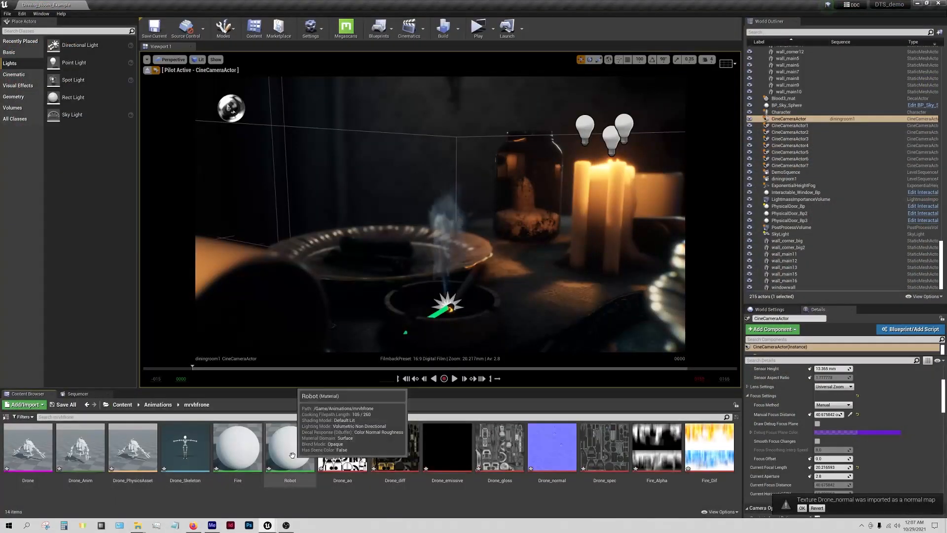
Open the Robot material and connect Drone_diff to its base color and Drone_emissive to its emissive color.
{"action": "double_click", "coordinate": [292, 455]}
{"action": "left_click_drag", "start_coordinate": [395, 456], "coordinate": [643, 247]}
{"action": "left_click_drag", "start_coordinate": [686, 253], "coordinate": [790, 214]}
{"action": "left_click_drag", "start_coordinate": [448, 457], "coordinate": [629, 293]}
{"action": "left_click_drag", "start_coordinate": [658, 299], "coordinate": [753, 276]}
Wire the Drone_gloss, Drone_normal and Drone_spec textures into the Robot material and save it.
{"action": "left_click_drag", "start_coordinate": [500, 457], "coordinate": [637, 265]}
{"action": "left_click_drag", "start_coordinate": [670, 271], "coordinate": [754, 267]}
{"action": "left_click_drag", "start_coordinate": [733, 319], "coordinate": [753, 290]}
{"action": "scroll", "coordinate": [710, 252], "scroll_direction": "down", "scroll_amount": 1}
{"action": "left_click_drag", "start_coordinate": [604, 457], "coordinate": [609, 328]}
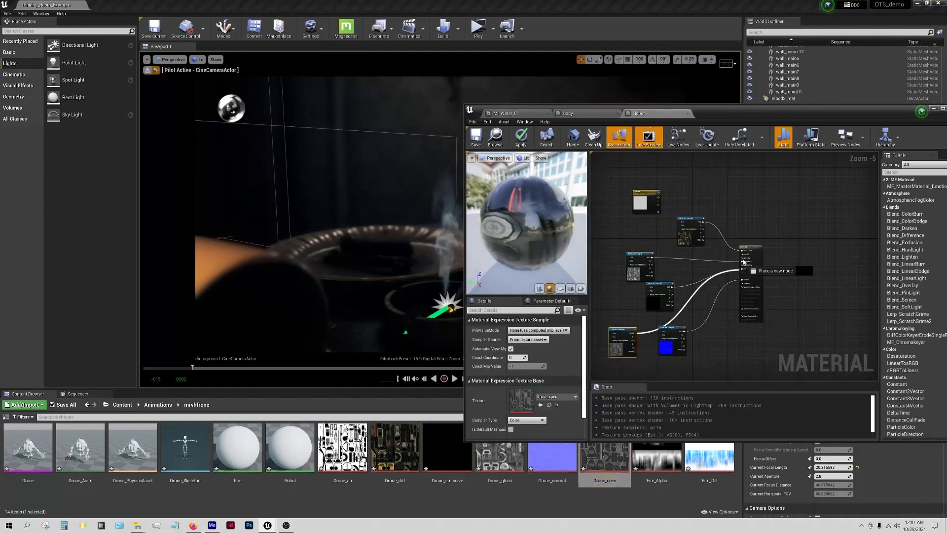
{"action": "left_click_drag", "start_coordinate": [743, 262], "coordinate": [742, 258]}
{"action": "left_click", "coordinate": [476, 138]}
Set the Fire material's blend mode to Translucent and connect the Fire_Alpha texture to its opacity.
{"action": "double_click", "coordinate": [552, 456]}
{"action": "scroll", "coordinate": [646, 301], "scroll_direction": "down", "scroll_amount": 1}
{"action": "left_click_drag", "start_coordinate": [604, 457], "coordinate": [613, 239]}
{"action": "left_click_drag", "start_coordinate": [733, 316], "coordinate": [835, 336]}
{"action": "left_click", "coordinate": [526, 414]}
{"action": "left_click", "coordinate": [524, 434]}
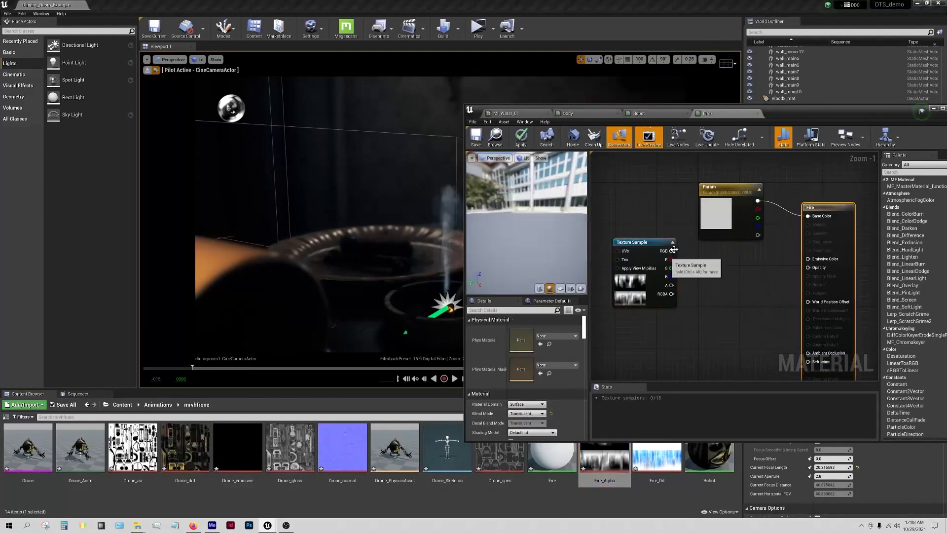
{"action": "left_click_drag", "start_coordinate": [672, 251], "coordinate": [808, 267]}
Add the Fire_Dif texture to the Fire material, save the material, and save all modified project content.
{"action": "left_click_drag", "start_coordinate": [657, 456], "coordinate": [694, 343]}
{"action": "left_click", "coordinate": [475, 137]}
{"action": "left_click", "coordinate": [934, 108]}
{"action": "left_click", "coordinate": [63, 404]}
{"action": "left_click", "coordinate": [547, 344]}
Place Drone_Anim over the plate on the dining table at 0.1 scale, then shift and rotate it into position.
{"action": "left_click_drag", "start_coordinate": [80, 452], "coordinate": [451, 248]}
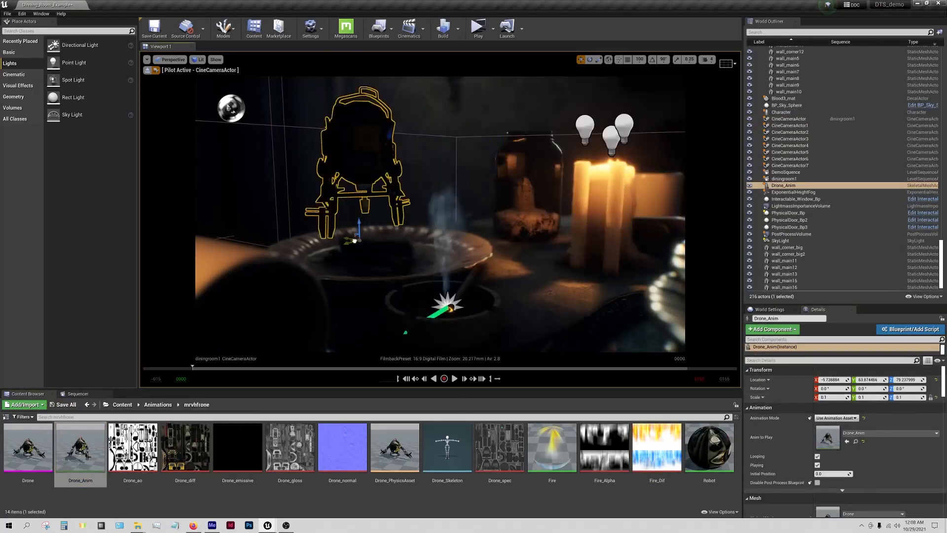
{"action": "left_click_drag", "start_coordinate": [354, 241], "coordinate": [326, 252]}
{"action": "key", "text": "e"}
{"action": "left_click_drag", "start_coordinate": [329, 253], "coordinate": [237, 256]}
Enlarge the sequence editor and extend the end of the diningroom1 playback range past frame 180.
{"action": "left_click", "coordinate": [78, 394]}
{"action": "left_click_drag", "start_coordinate": [128, 389], "coordinate": [135, 306]}
{"action": "left_click_drag", "start_coordinate": [629, 511], "coordinate": [688, 511]}
{"action": "left_click_drag", "start_coordinate": [628, 334], "coordinate": [724, 346]}
Add Drone_Anim to the diningroom1 sequence and give it its Drone_Anim animation clip.
{"action": "left_click", "coordinate": [785, 185]}
{"action": "left_click_drag", "start_coordinate": [785, 185], "coordinate": [99, 459]}
{"action": "left_click", "coordinate": [191, 441]}
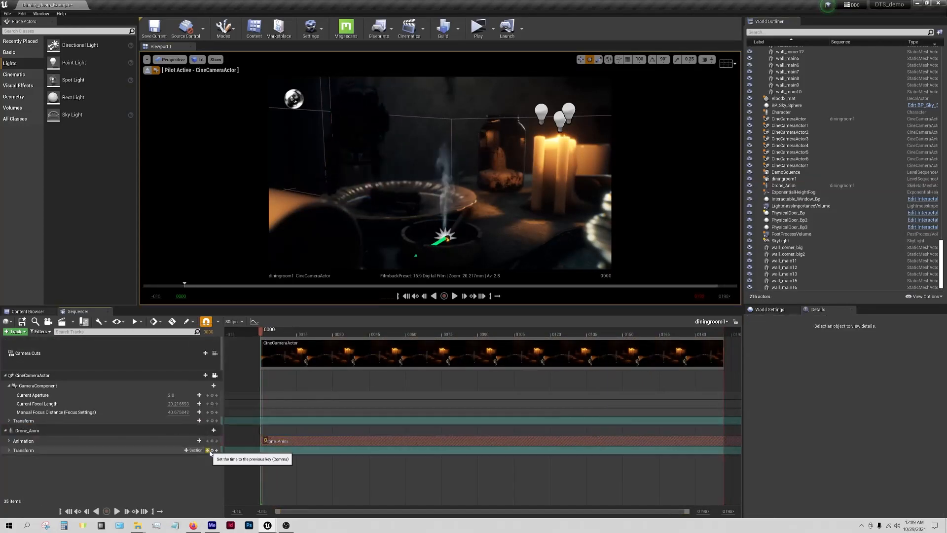